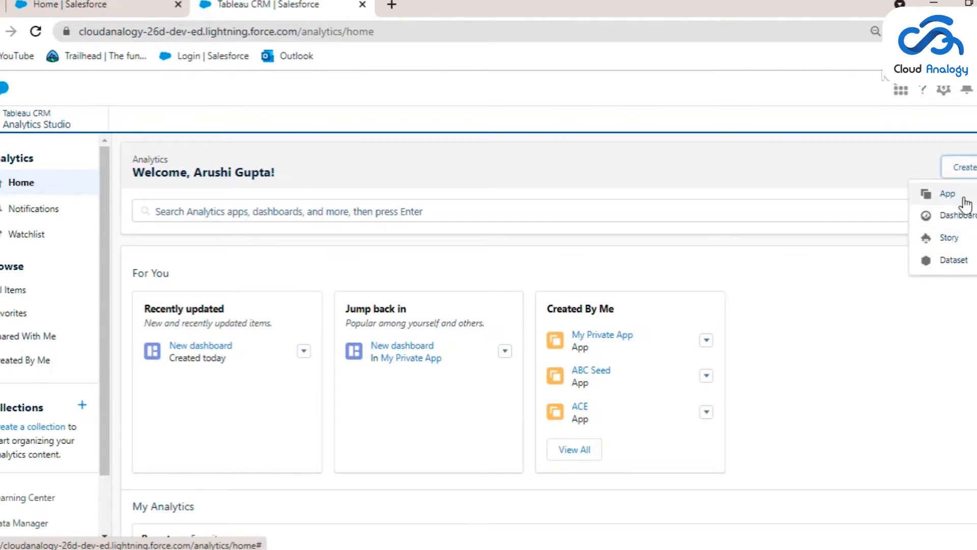
# Create a new blank analytics app named "Demo App"
pyautogui.click(966, 204)
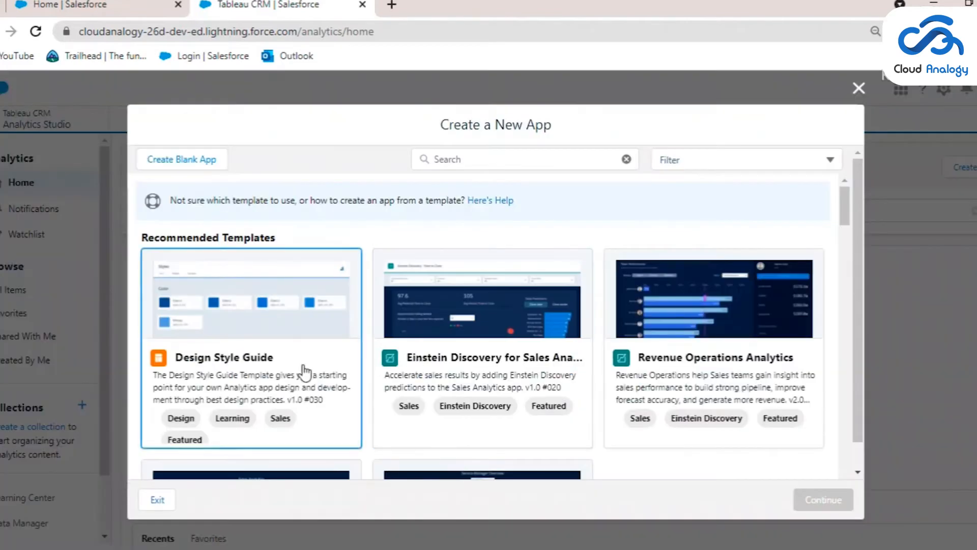
pyautogui.scroll(-5, 316, 382)
pyautogui.scroll(5, 377, 402)
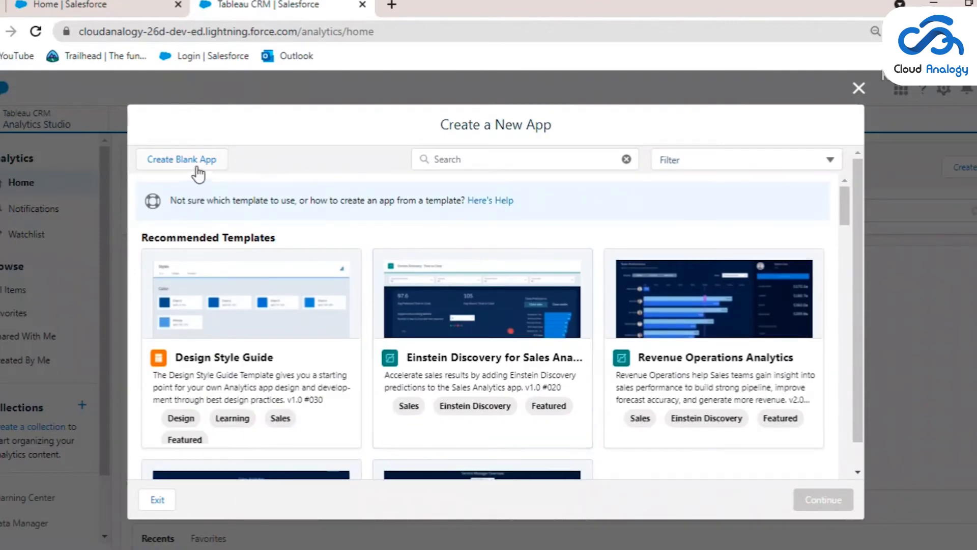
pyautogui.click(198, 167)
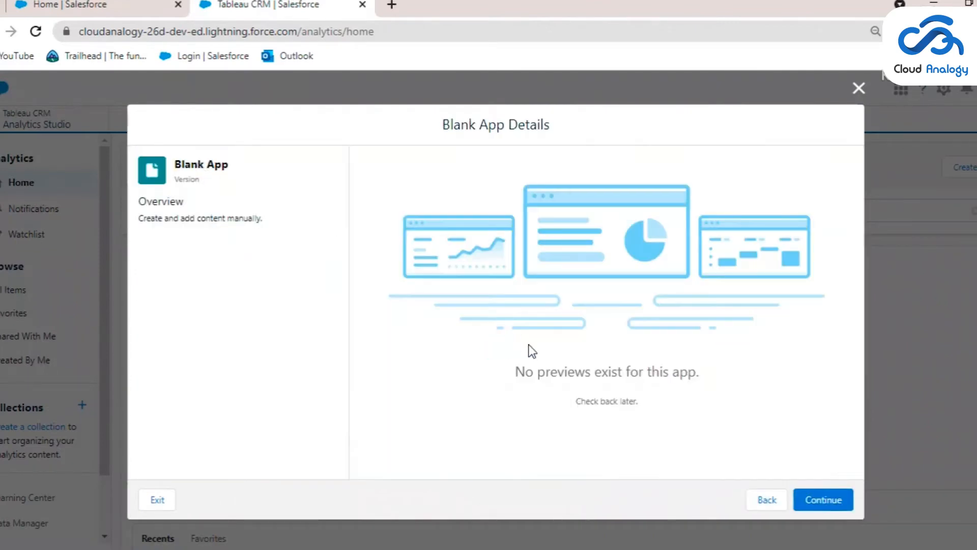
pyautogui.click(822, 501)
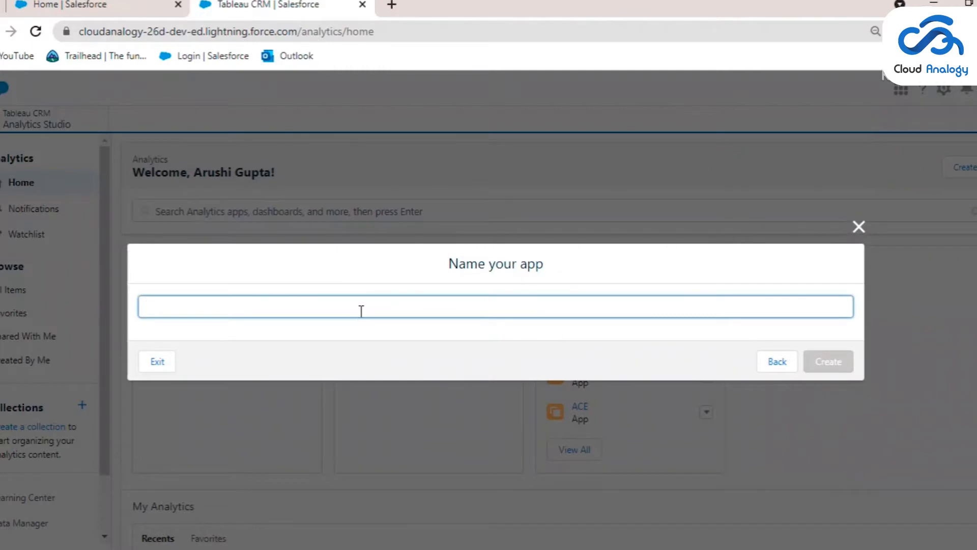
pyautogui.write('Demo')
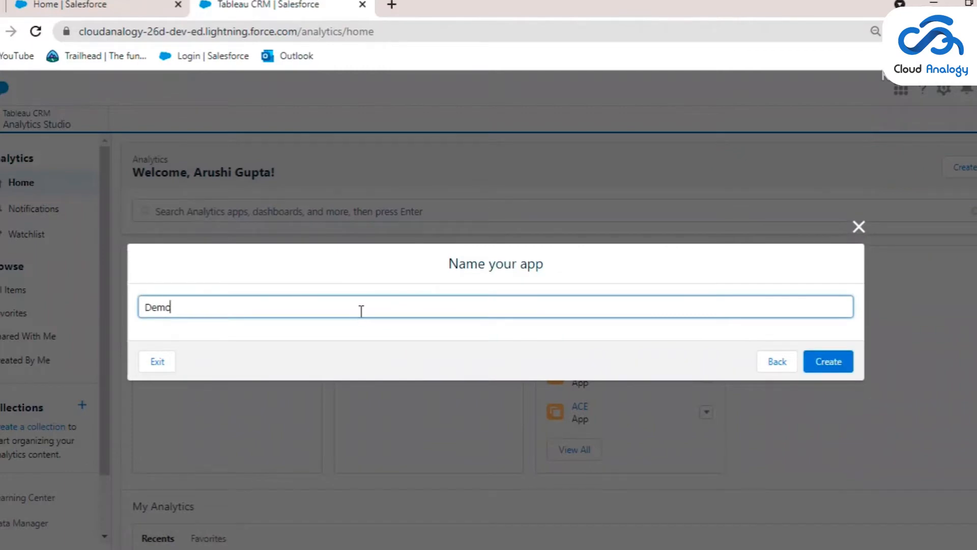
pyautogui.write(' App')
pyautogui.click(847, 367)
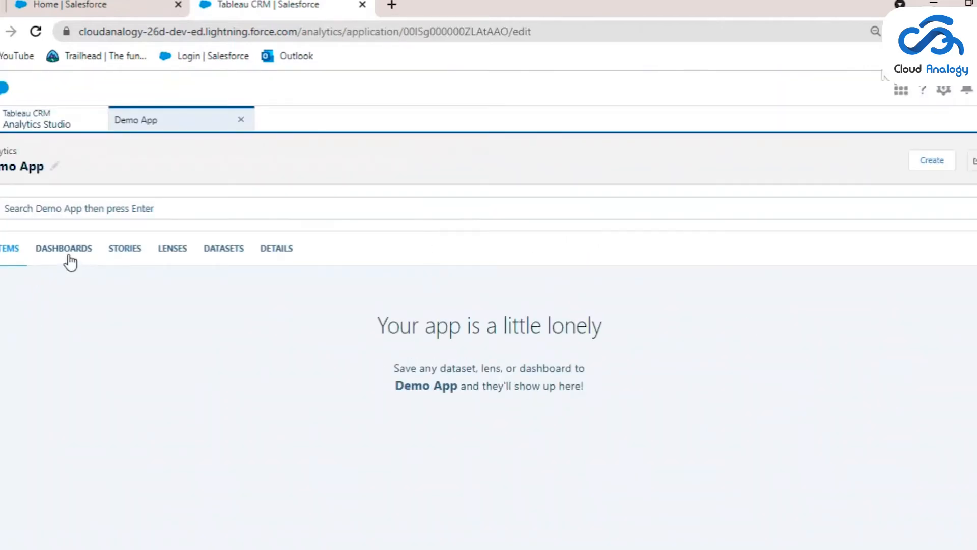
# Start a new CSV dataset in Demo App using the file Opp1 from the External data folder
pyautogui.click(931, 159)
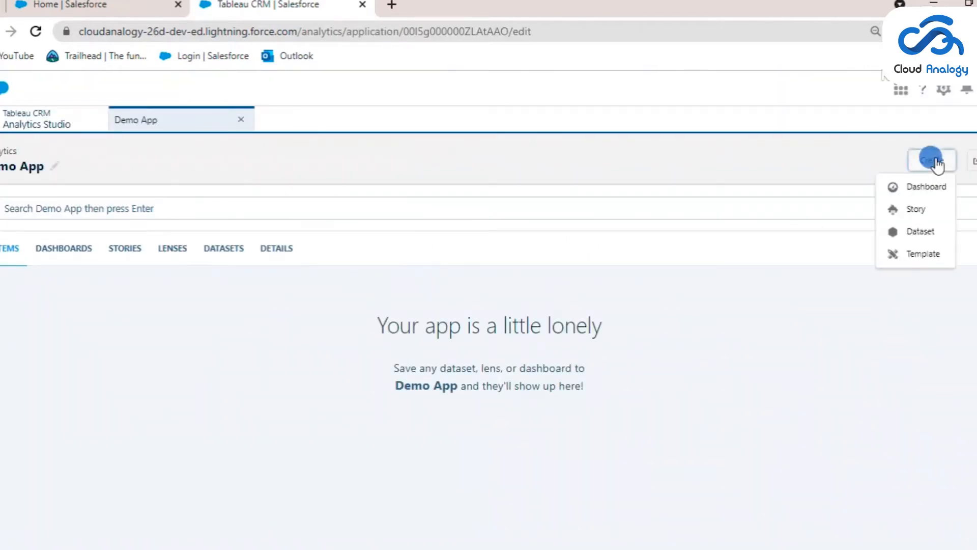
pyautogui.click(930, 232)
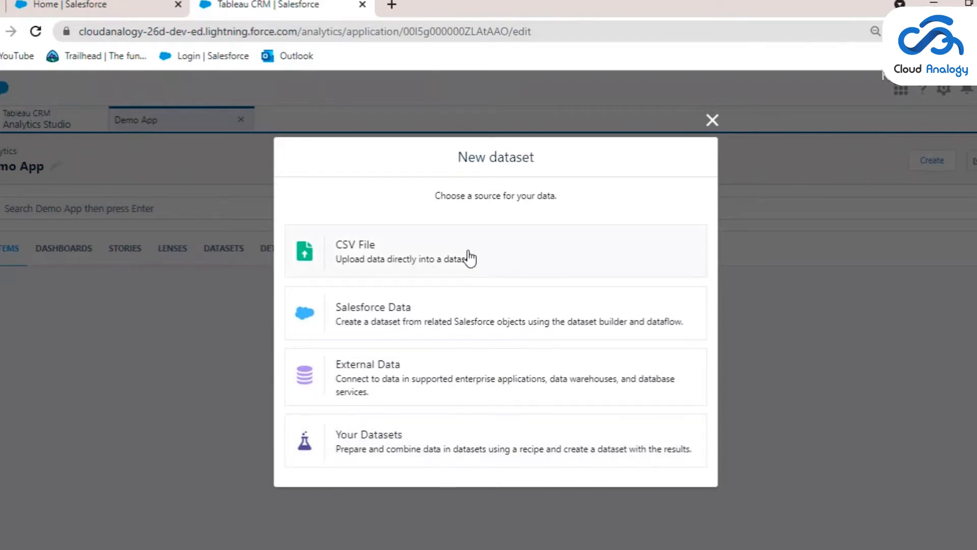
pyautogui.click(450, 264)
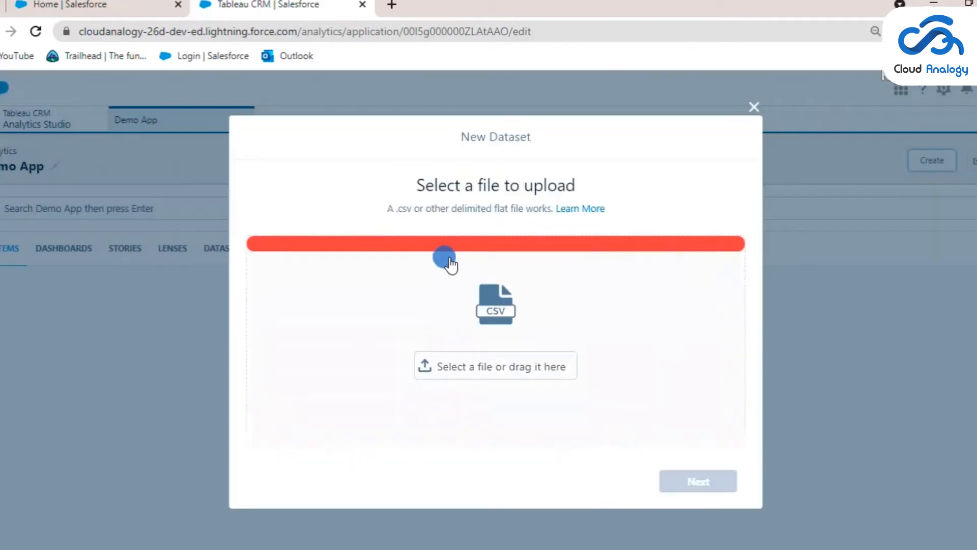
pyautogui.click(498, 368)
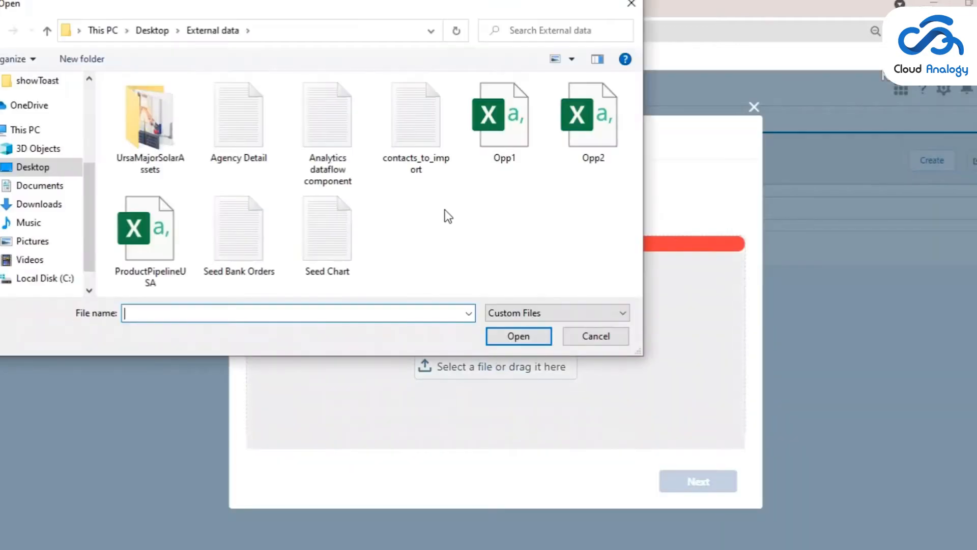
pyautogui.click(495, 168)
pyautogui.click(521, 338)
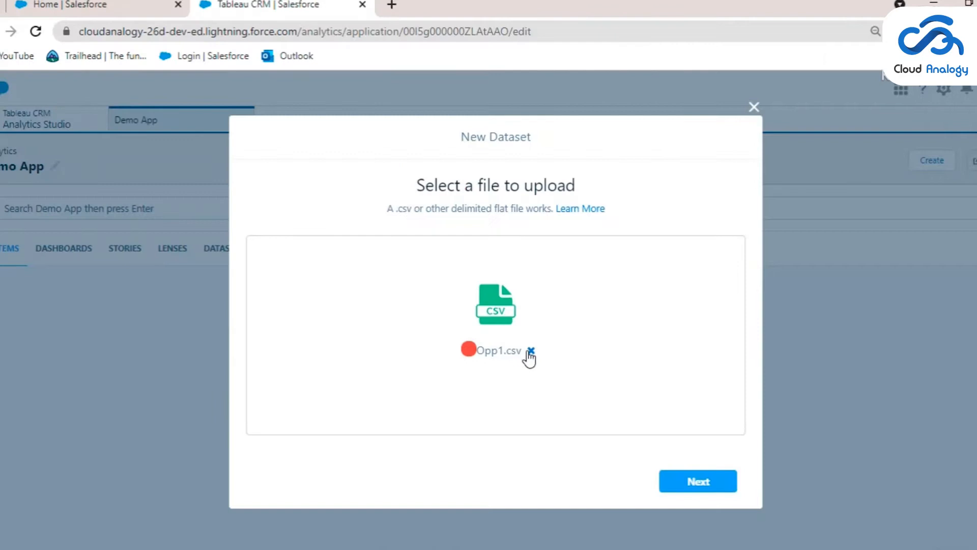
pyautogui.click(693, 483)
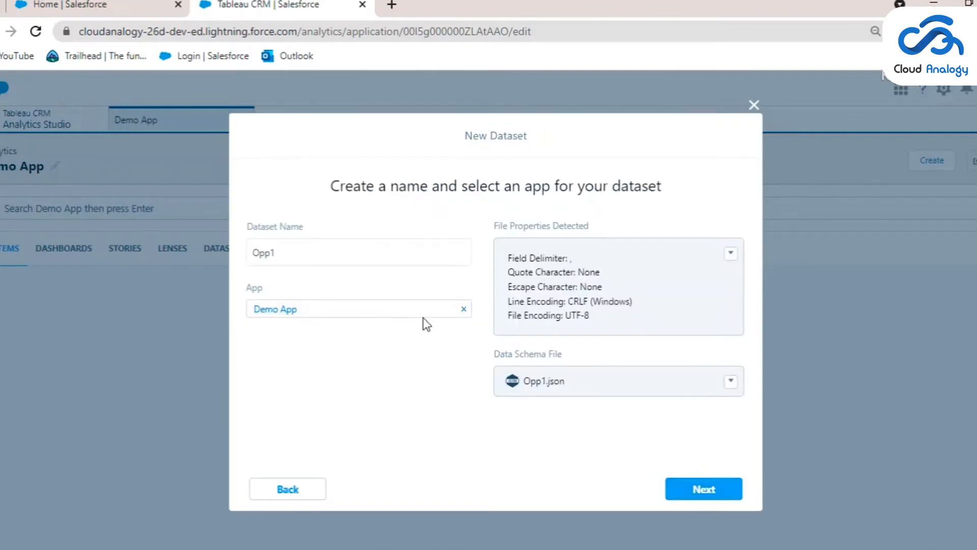
# Assign the Opp1 dataset to Demo App and continue to its field attributes
pyautogui.click(462, 309)
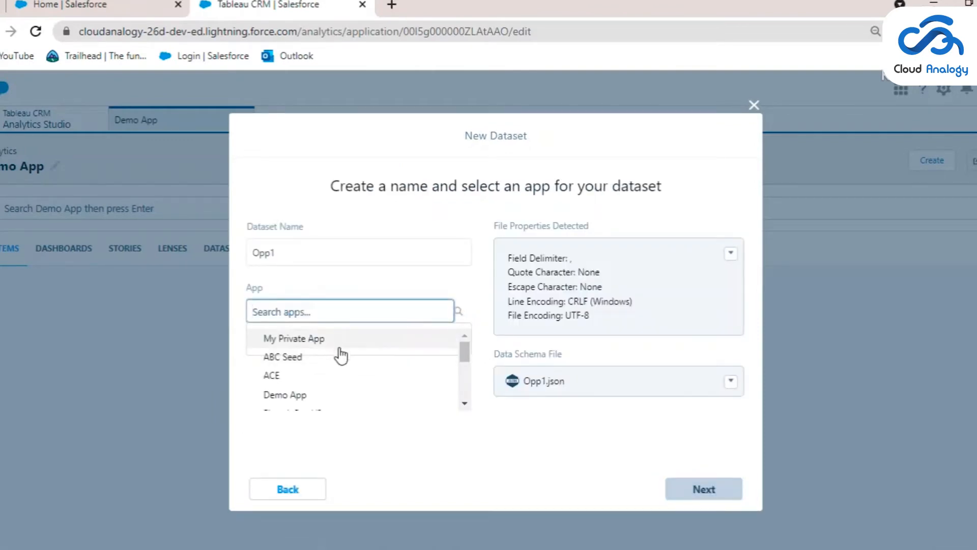
pyautogui.scroll(-3, 341, 364)
pyautogui.scroll(3, 344, 407)
pyautogui.scroll(-5, 329, 346)
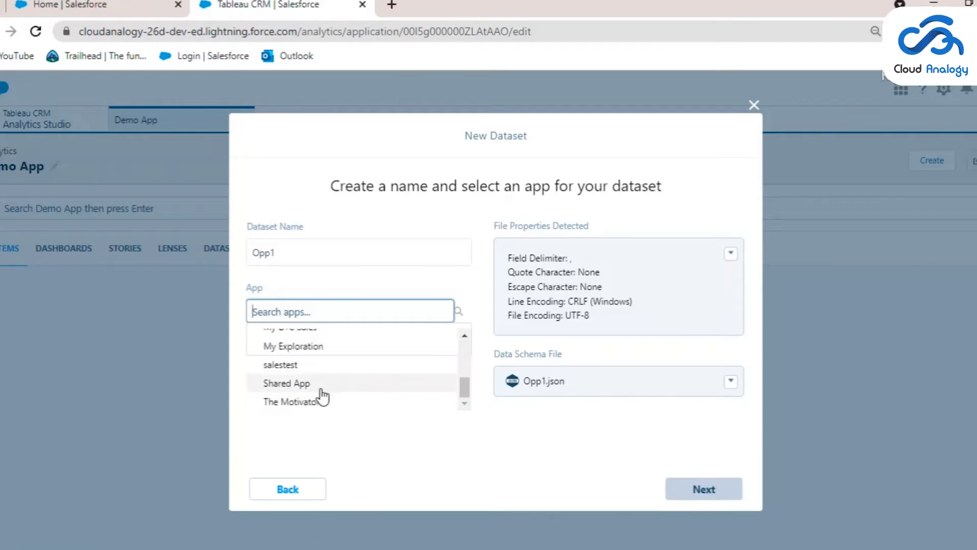
pyautogui.scroll(5, 323, 387)
pyautogui.scroll(-3, 324, 385)
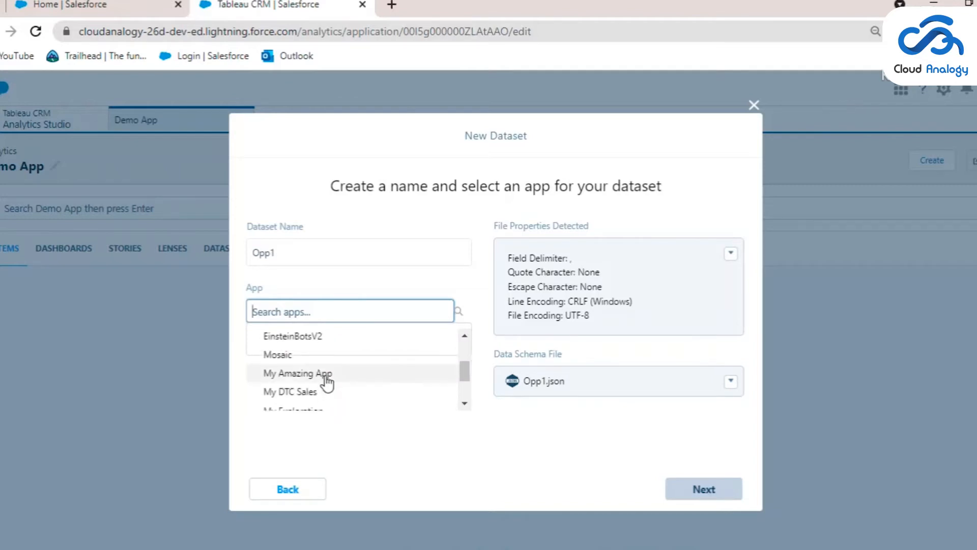
pyautogui.scroll(1, 326, 381)
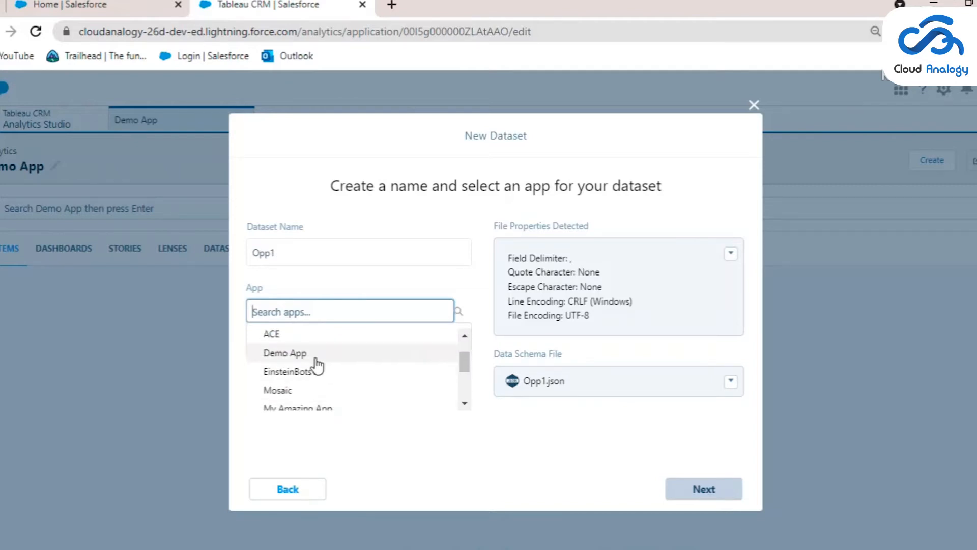
pyautogui.click(316, 356)
pyautogui.click(720, 489)
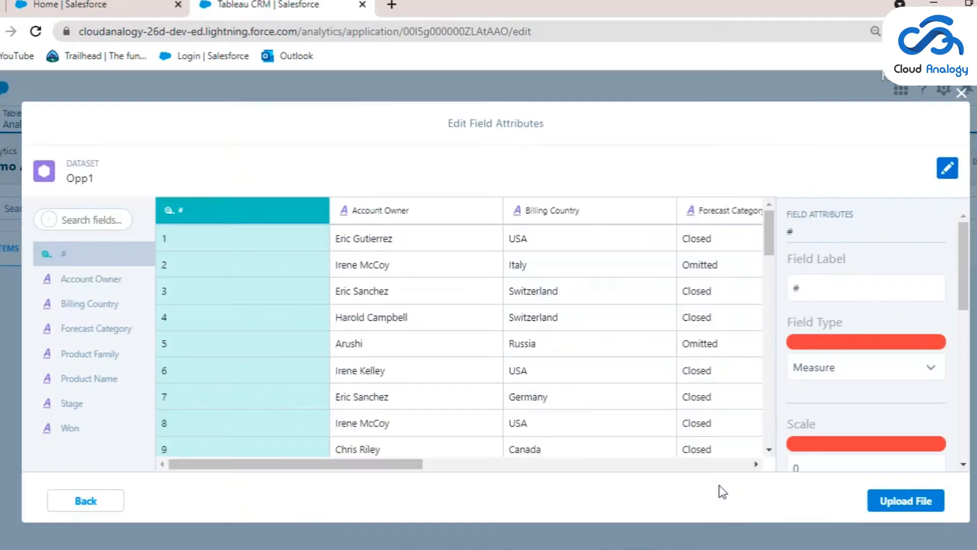
# Upload the Opp1 file with its detected field attributes and return to Demo App
pyautogui.scroll(-9, 681, 346)
pyautogui.scroll(9, 677, 366)
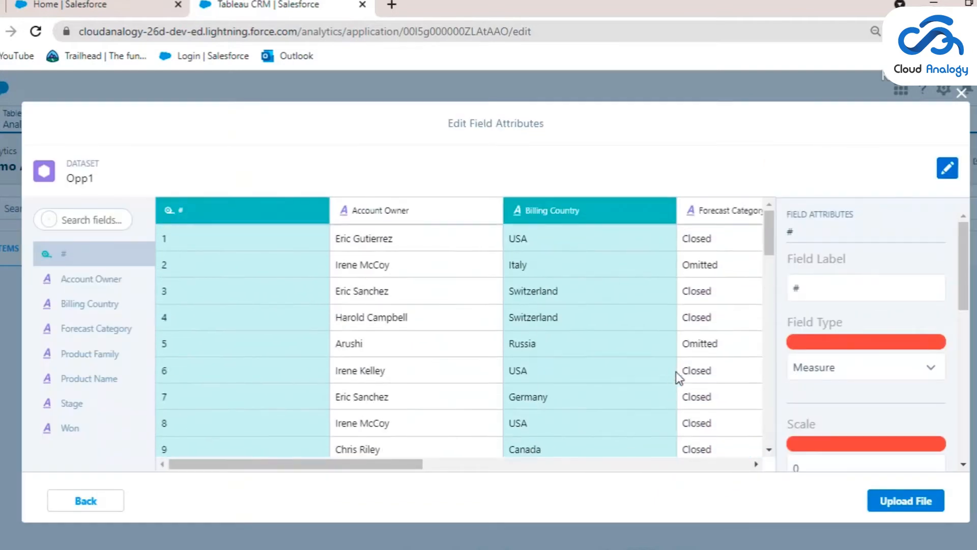
pyautogui.click(899, 503)
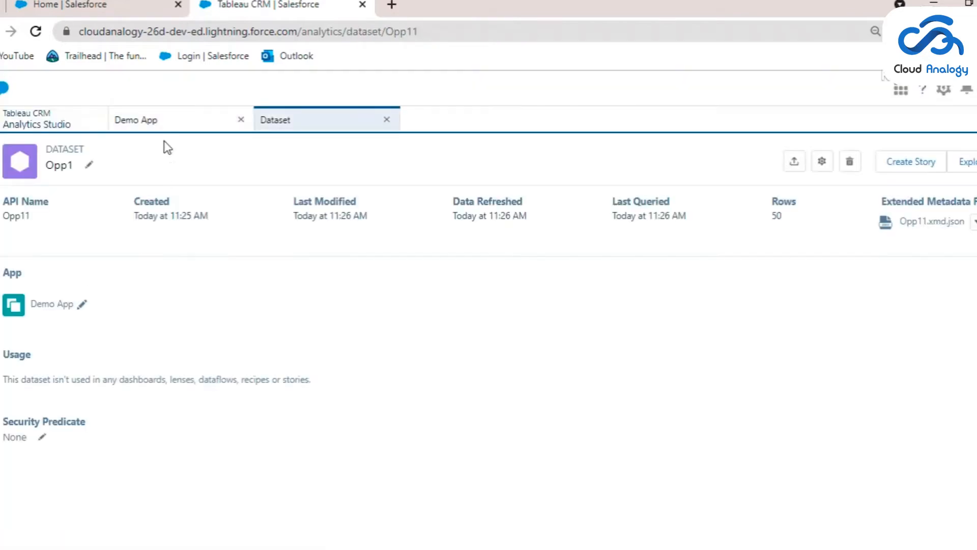
pyautogui.click(168, 122)
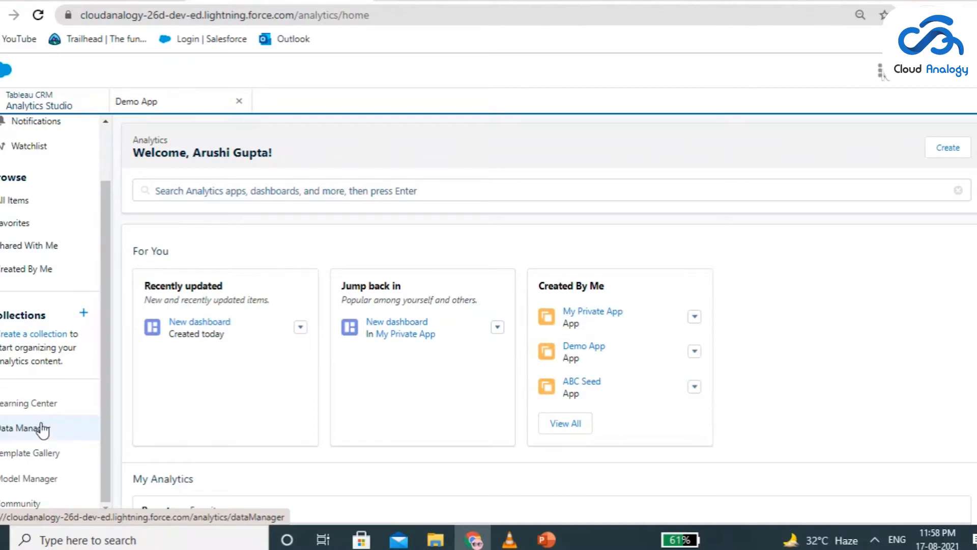
# Open the Data Manager and look through the list of existing dataflows
pyautogui.click(13, 436)
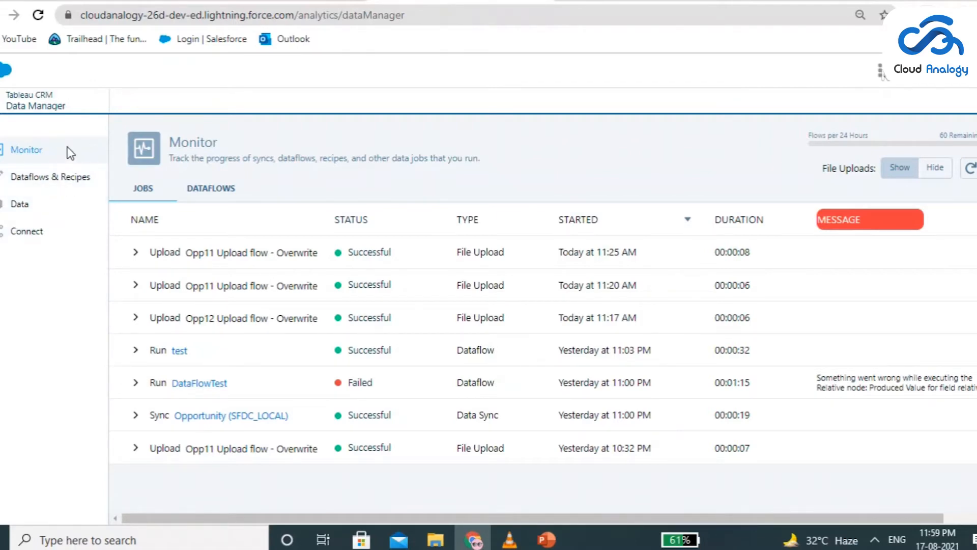
pyautogui.click(84, 182)
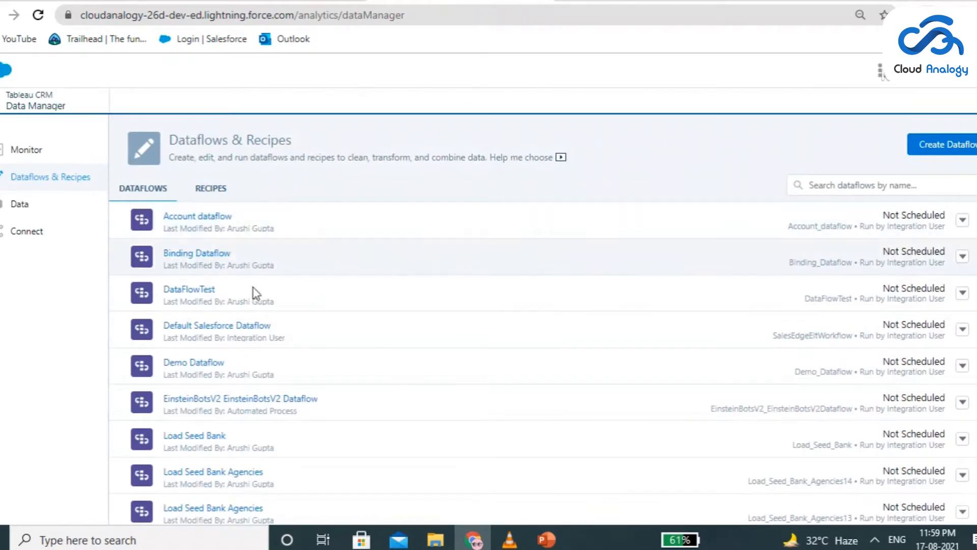
pyautogui.scroll(-8, 253, 305)
pyautogui.scroll(8, 253, 321)
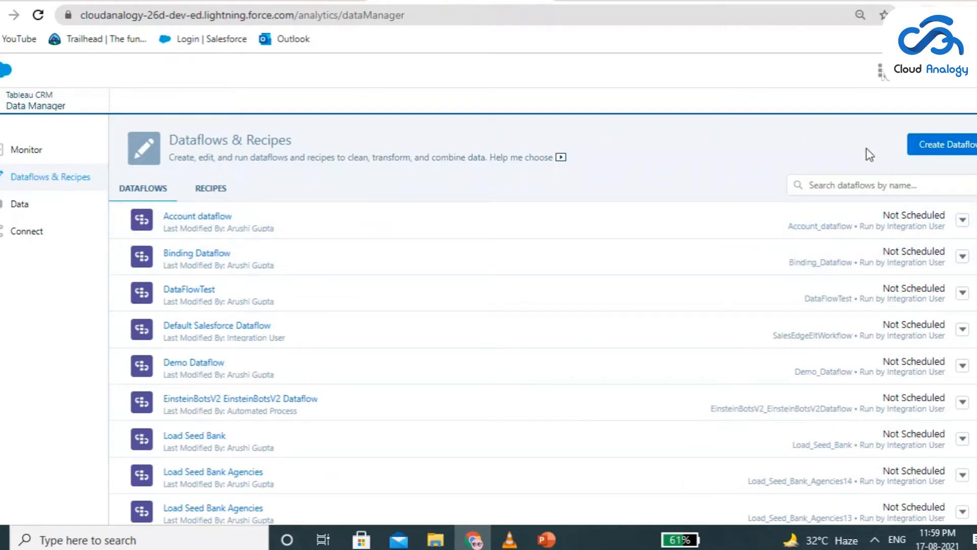
# Create a new dataflow named "Demo Dataflow"
pyautogui.click(929, 144)
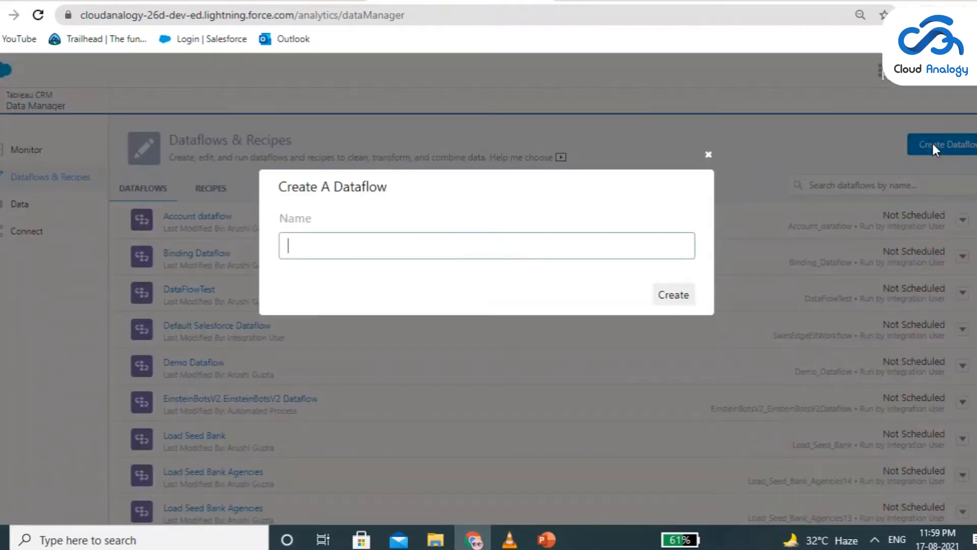
pyautogui.click(558, 242)
pyautogui.write('Demo Dataflow')
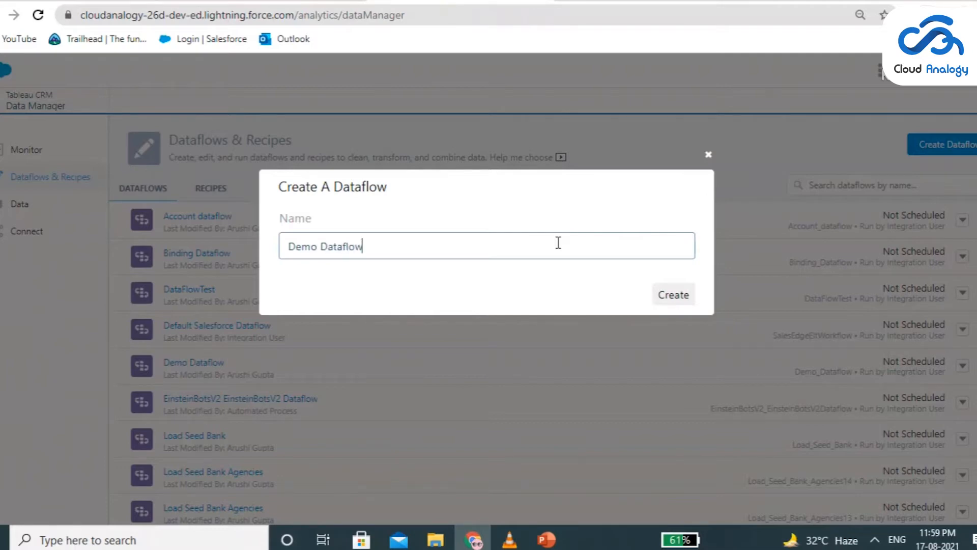
pyautogui.click(663, 297)
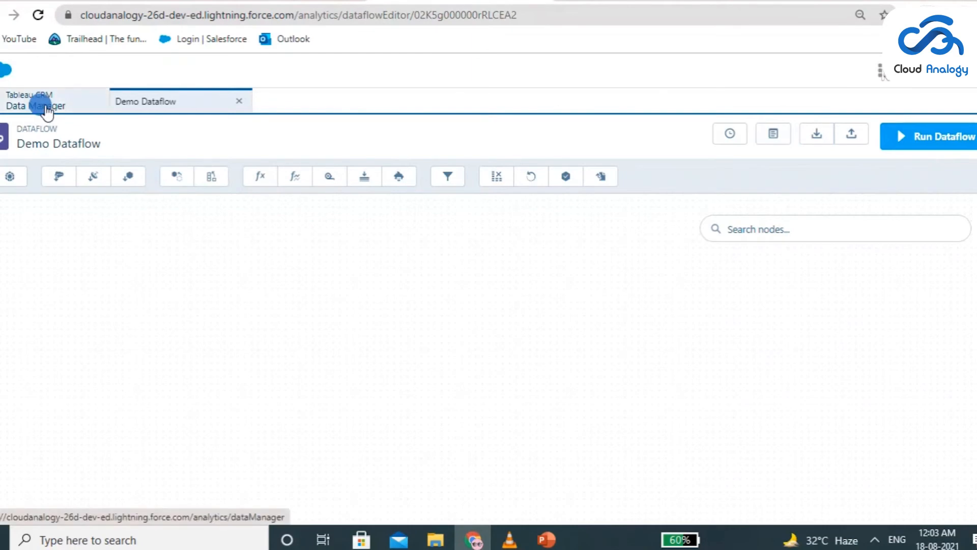
# Return to the Data Manager and check the job monitor
pyautogui.click(36, 105)
pyautogui.click(30, 150)
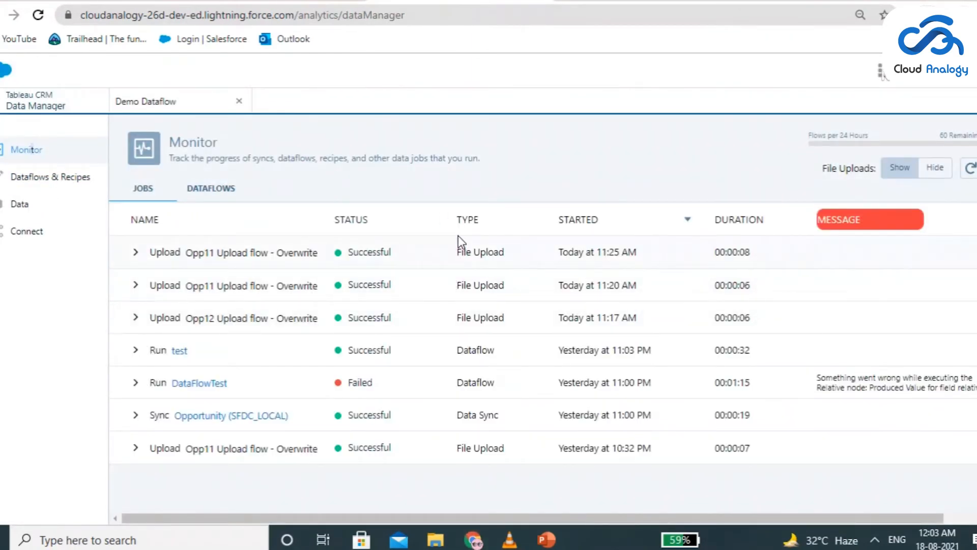
# Switch back to Analytics Studio and create a blank dashboard
pyautogui.click(279, 3)
pyautogui.click(946, 153)
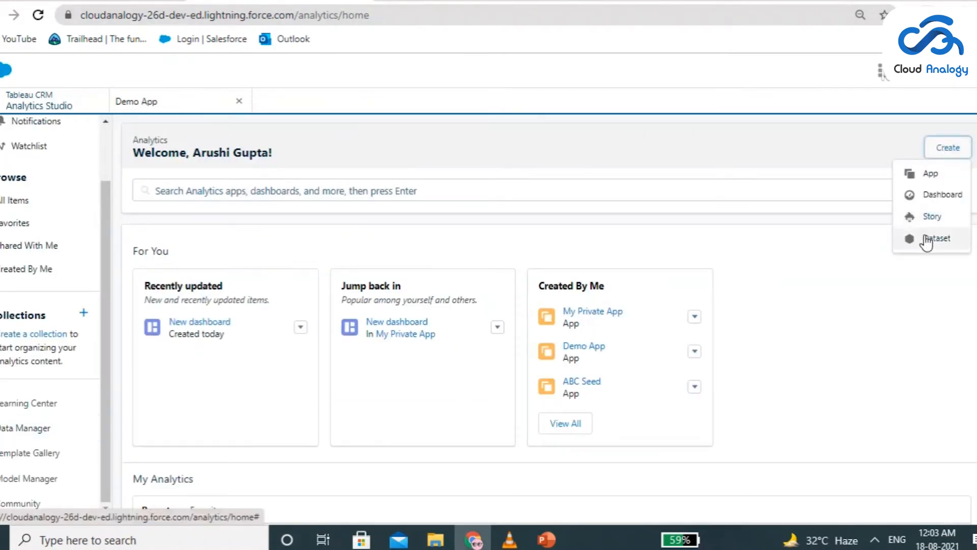
pyautogui.click(939, 206)
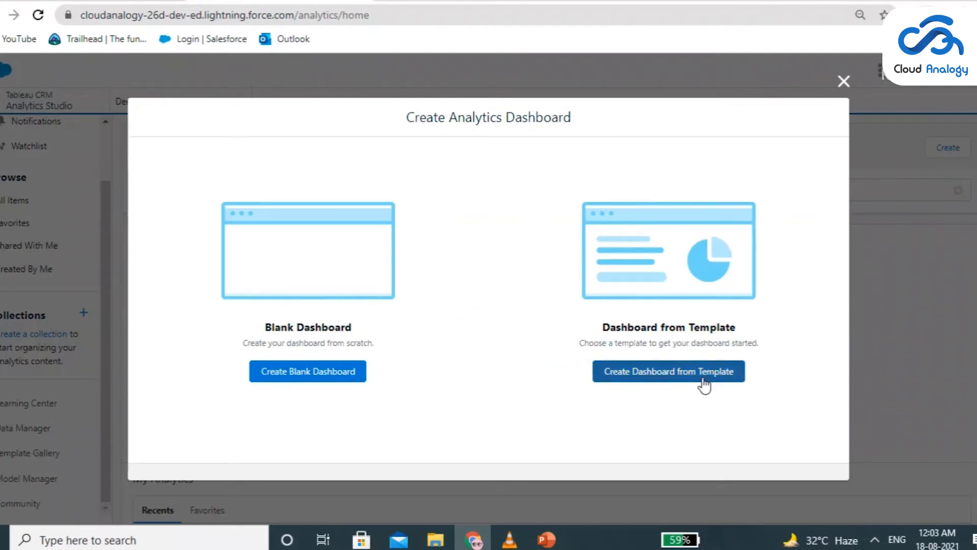
pyautogui.click(352, 376)
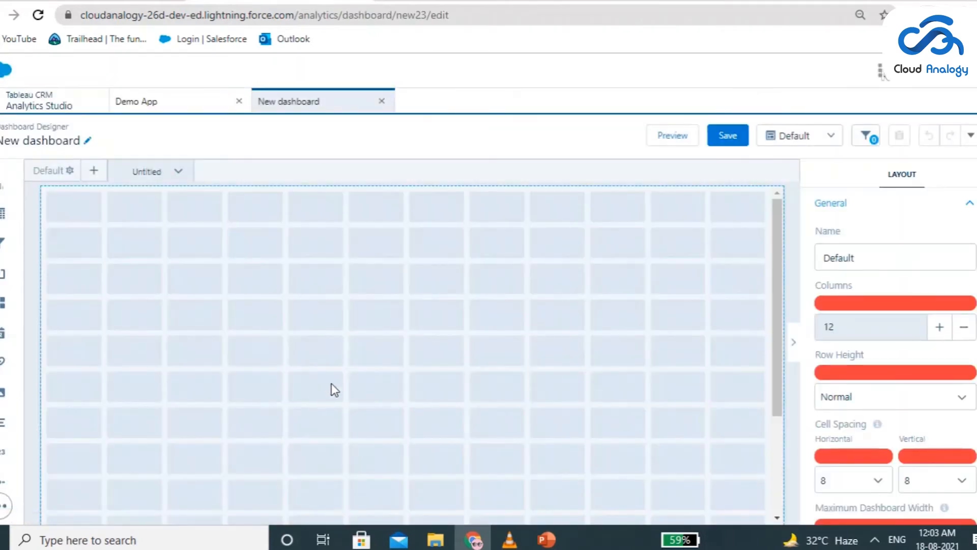
pyautogui.scroll(-5, 331, 383)
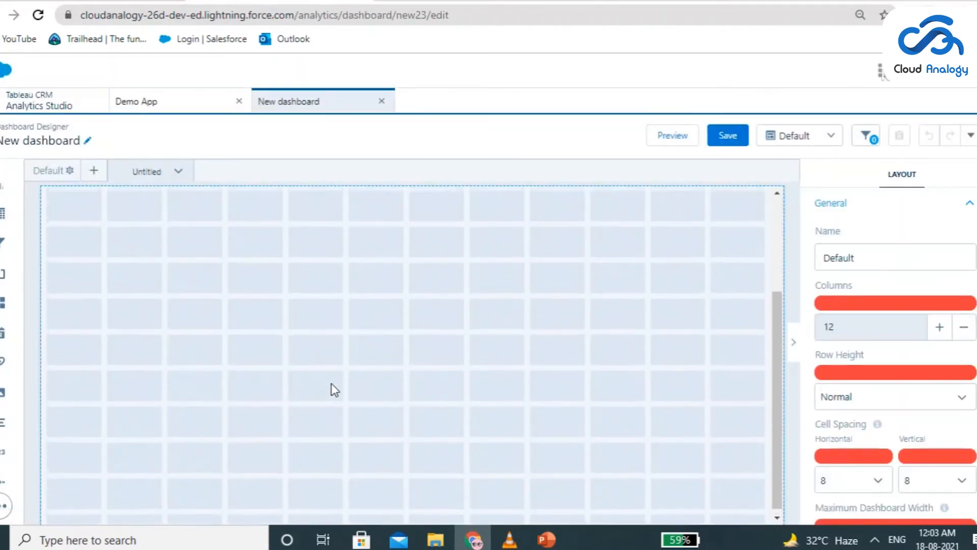
pyautogui.scroll(5, 331, 383)
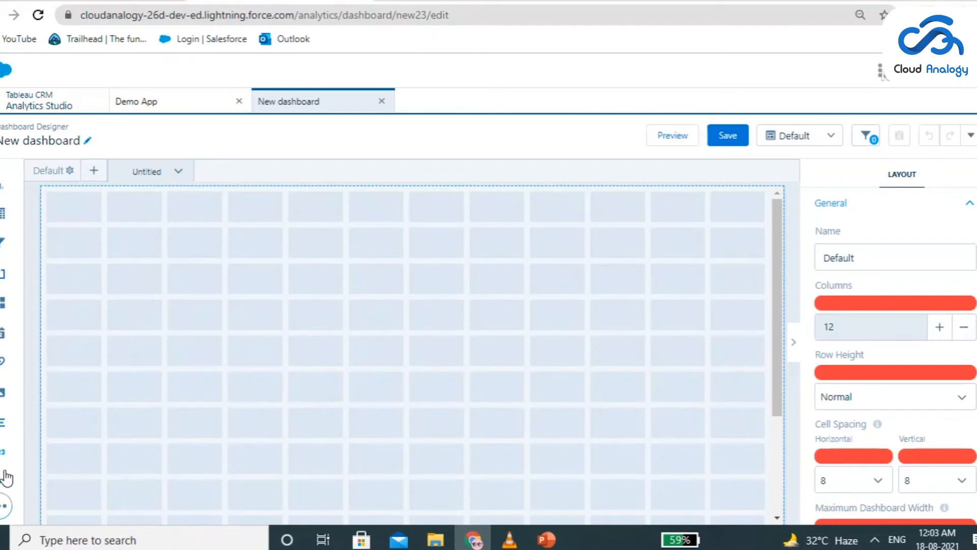
# Place a toggle widget in the upper-left corner of the dashboard canvas, spanning five columns and two rows
pyautogui.scroll(-5, 404, 267)
pyautogui.scroll(5, 404, 268)
pyautogui.moveTo(5, 489)
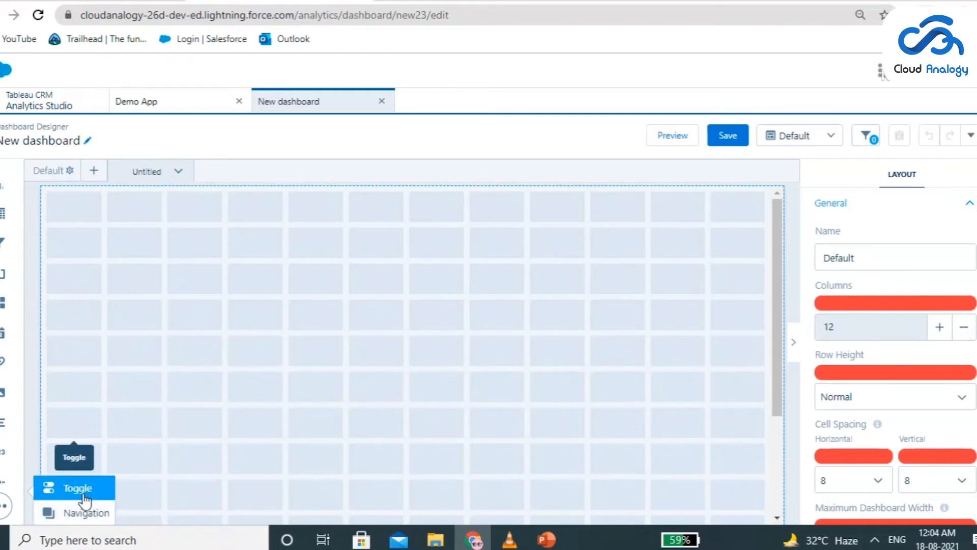
pyautogui.moveTo(83, 499); pyautogui.dragTo(305, 255)
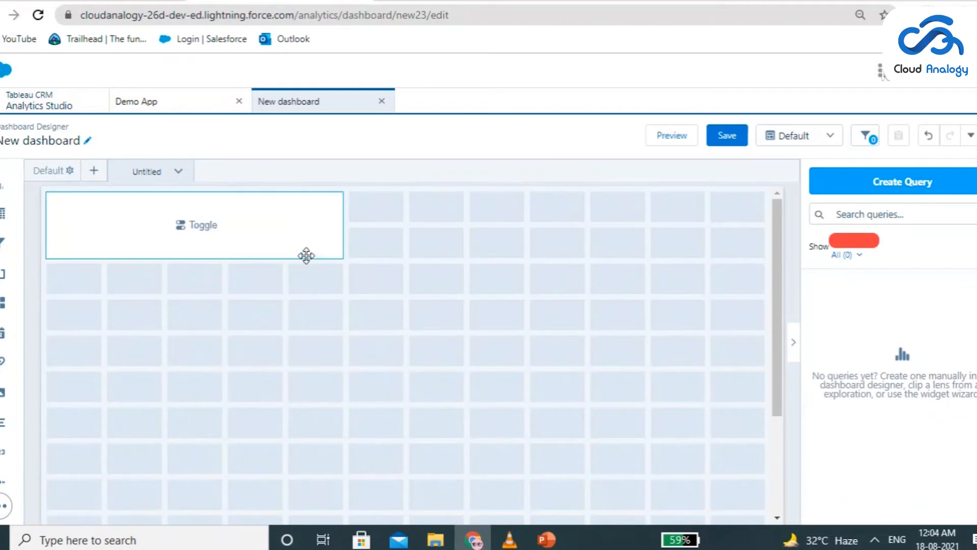
# Create a custom query for the toggle widget with the display values Yes and No
pyautogui.click(203, 227)
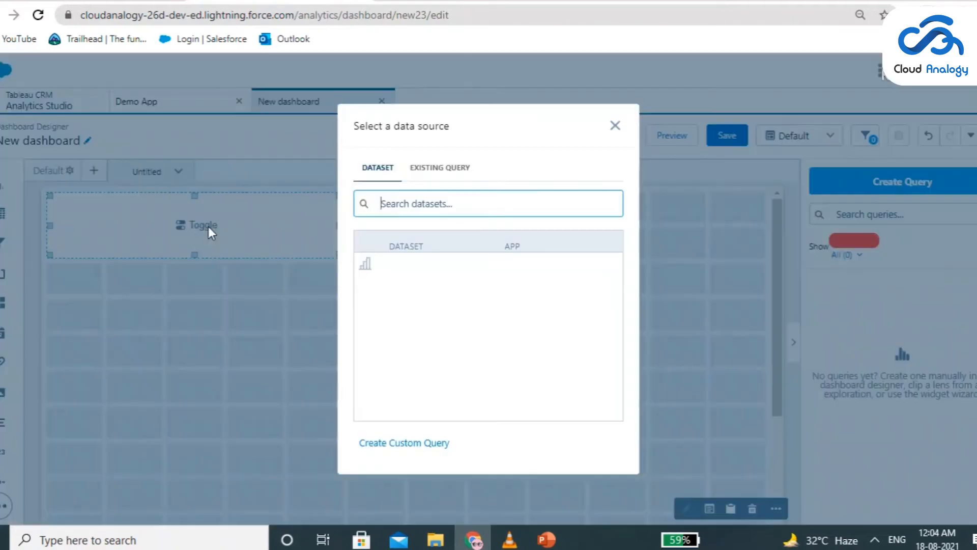
pyautogui.scroll(-2, 474, 304)
pyautogui.scroll(3, 475, 304)
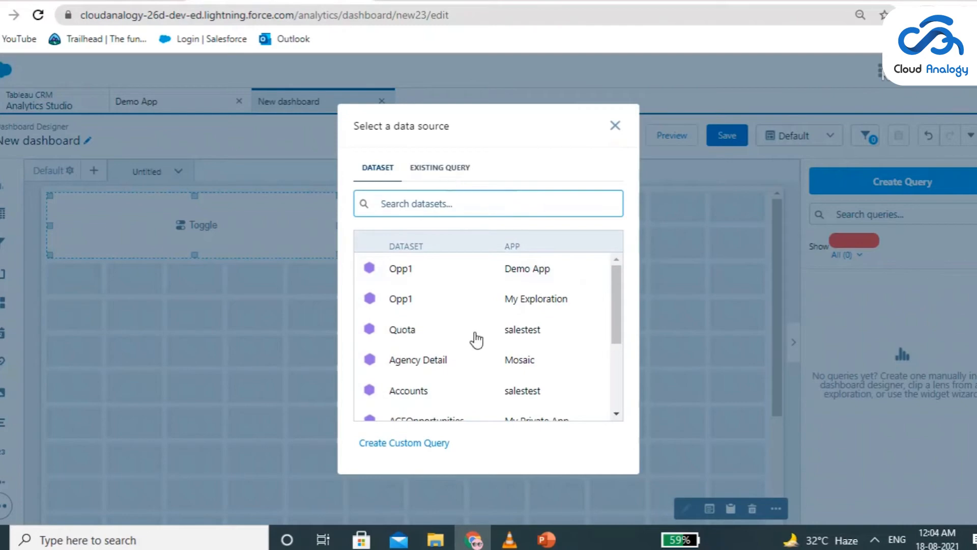
pyautogui.click(415, 444)
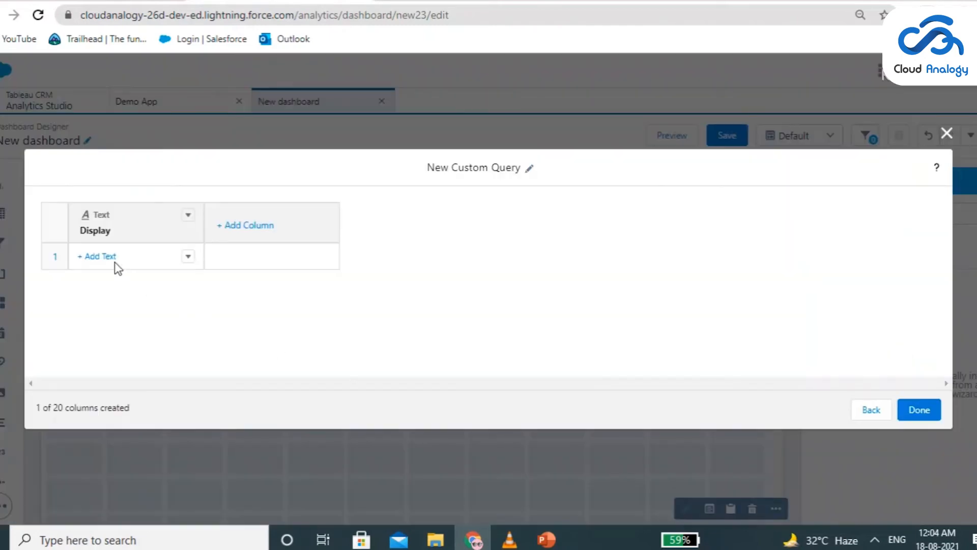
pyautogui.click(104, 257)
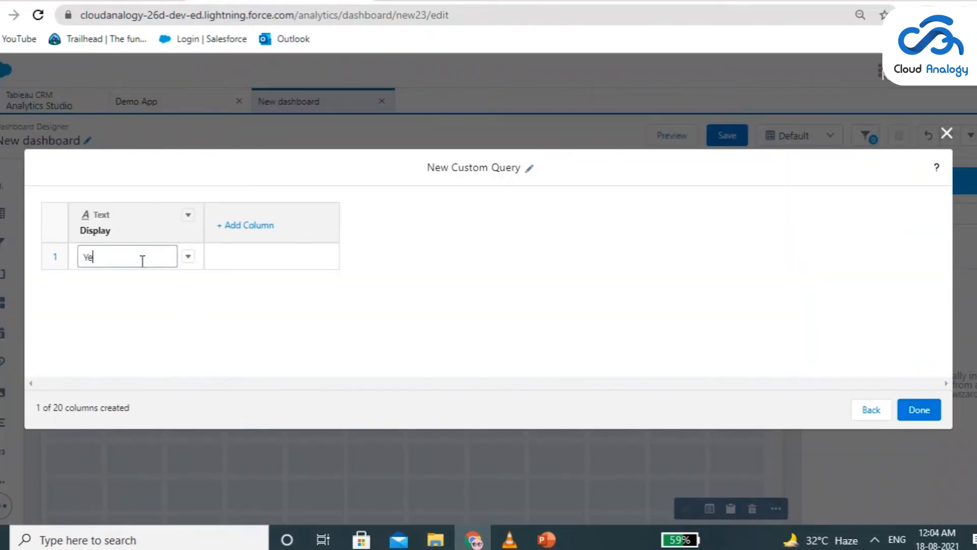
pyautogui.write('Yes')
pyautogui.press('Return')
pyautogui.click(96, 283)
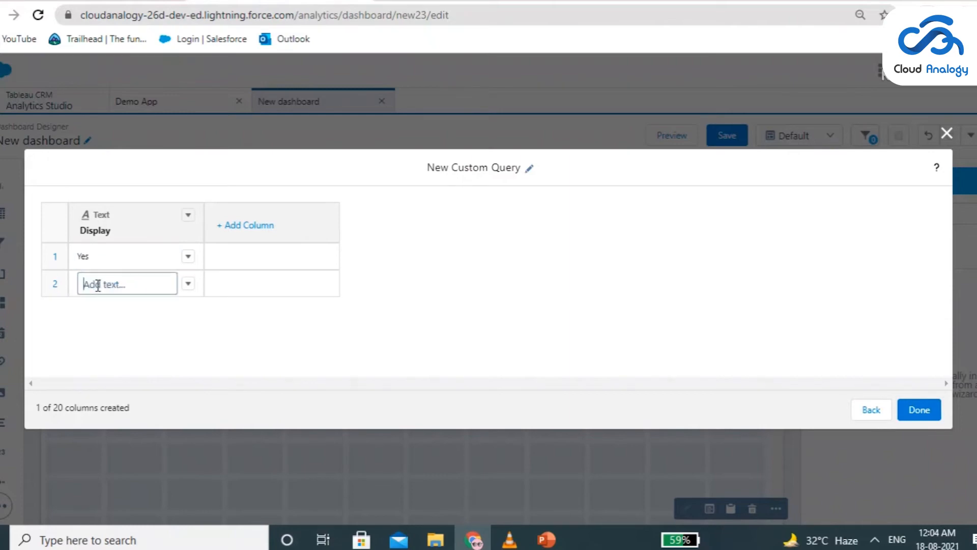
pyautogui.write('No')
pyautogui.press('Return')
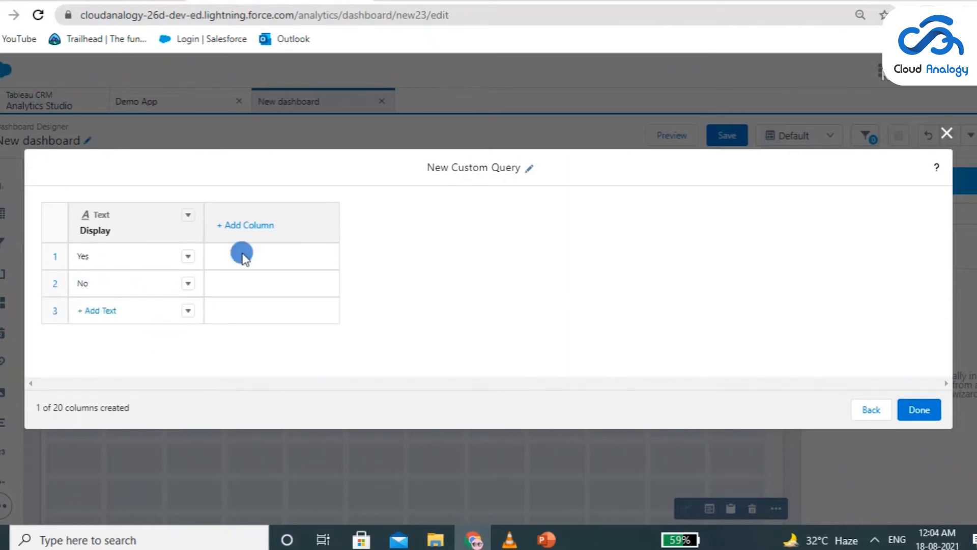
pyautogui.click(918, 418)
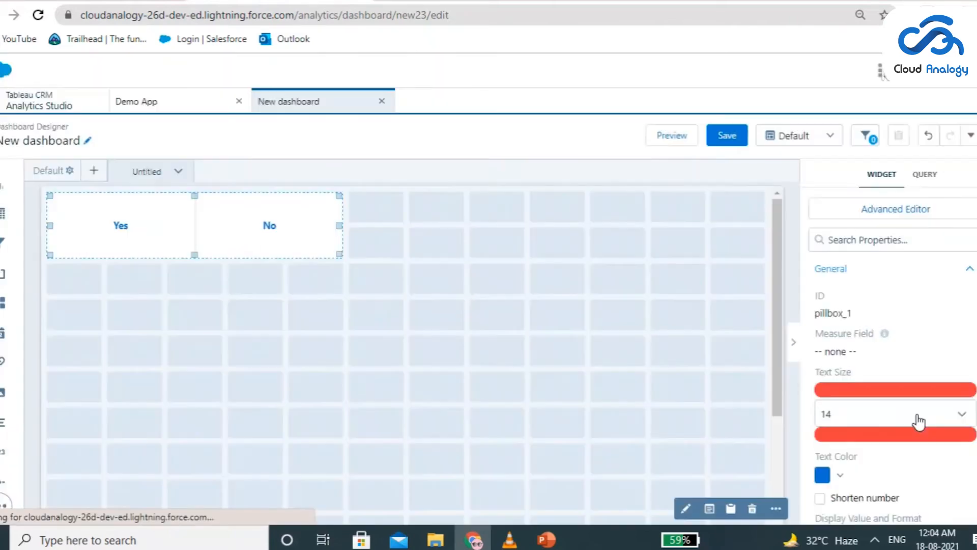
# Set the toggle widget's general text color to dark slate blue
pyautogui.click(184, 226)
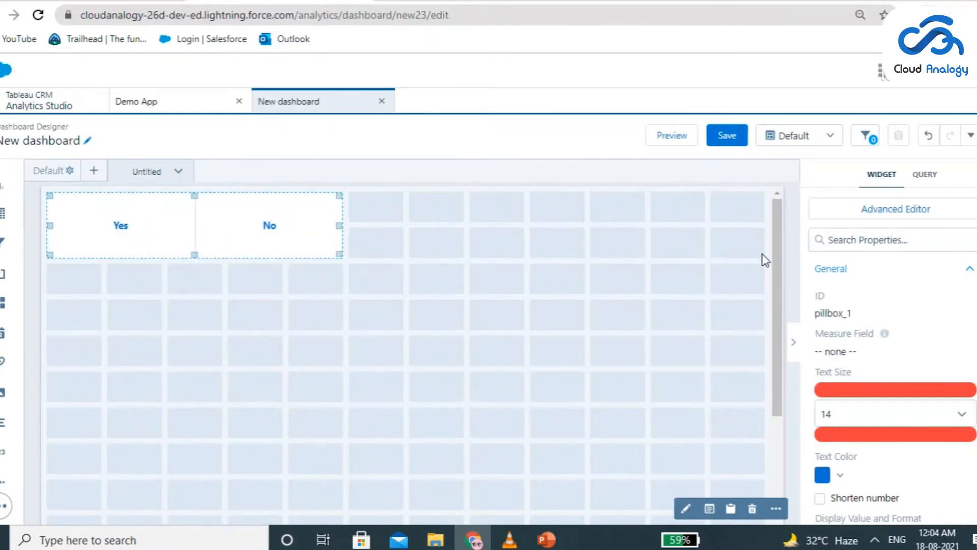
pyautogui.scroll(-3, 919, 306)
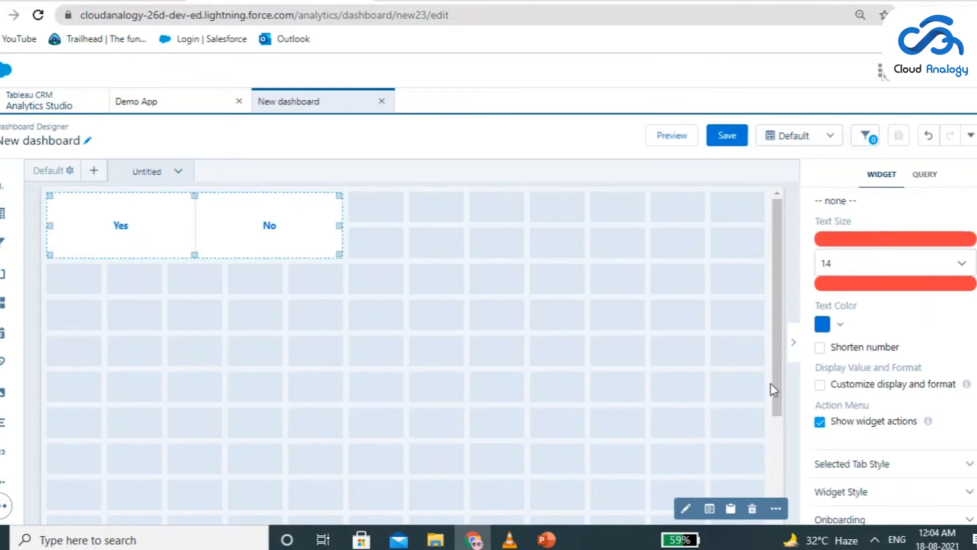
pyautogui.scroll(-1, 901, 357)
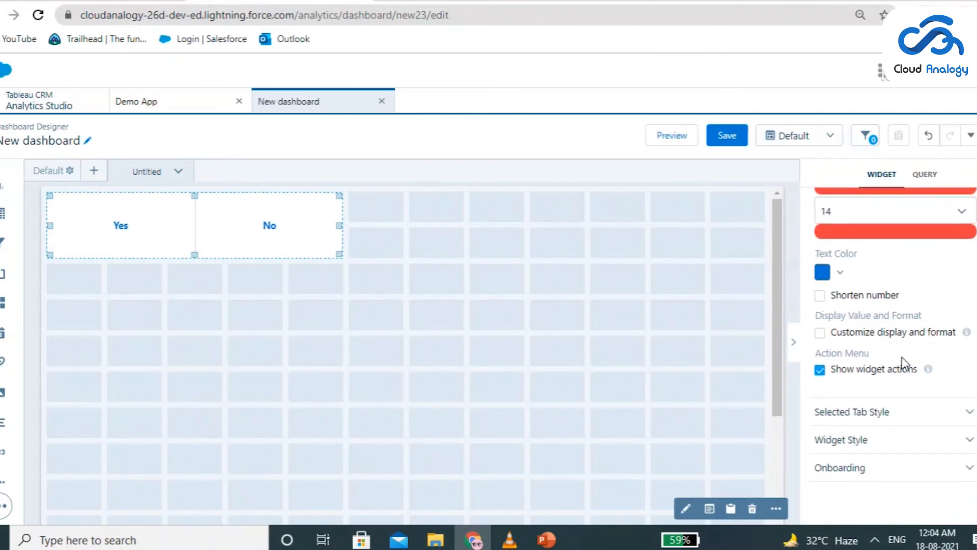
pyautogui.click(839, 274)
pyautogui.click(851, 299)
pyautogui.click(911, 305)
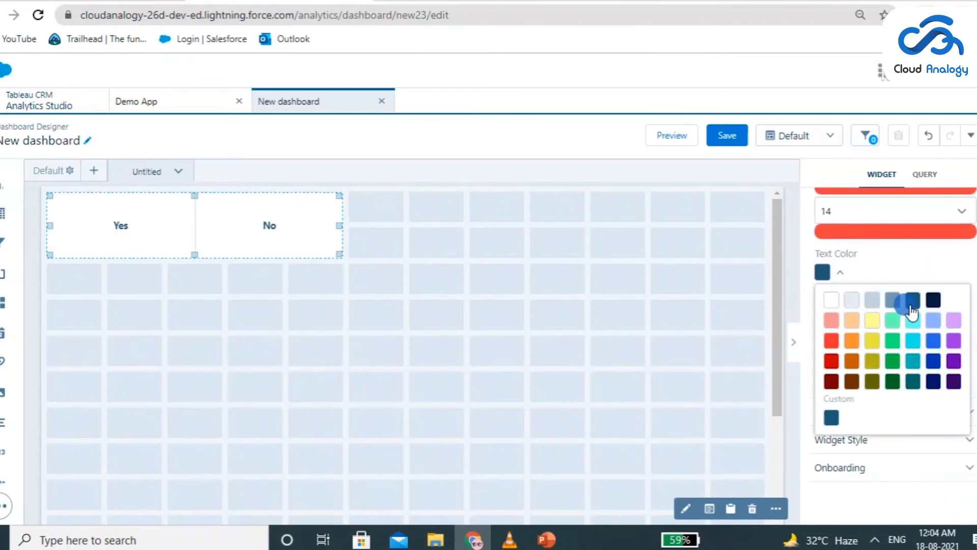
# Set the text color of the toggle's selected tab style to light yellow
pyautogui.click(894, 471)
pyautogui.scroll(-5, 900, 462)
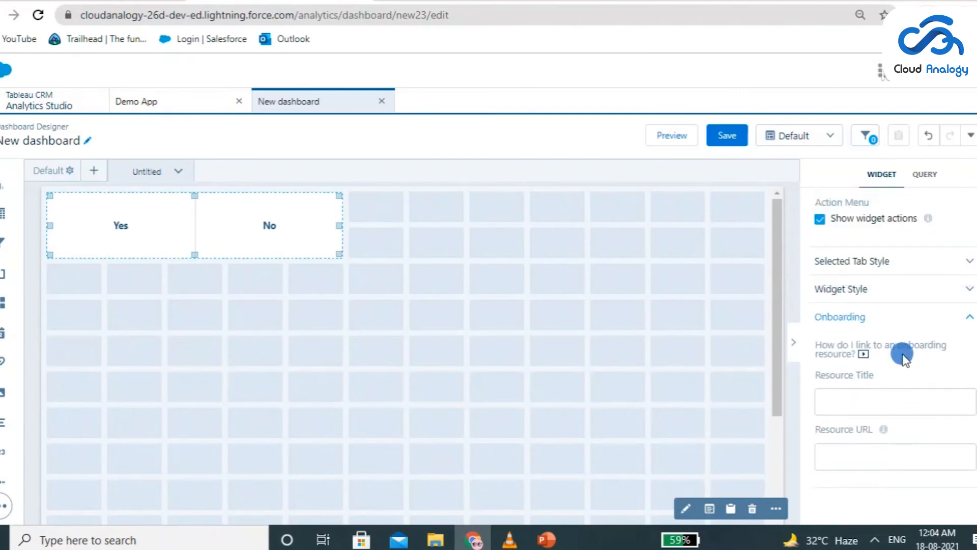
pyautogui.click(898, 342)
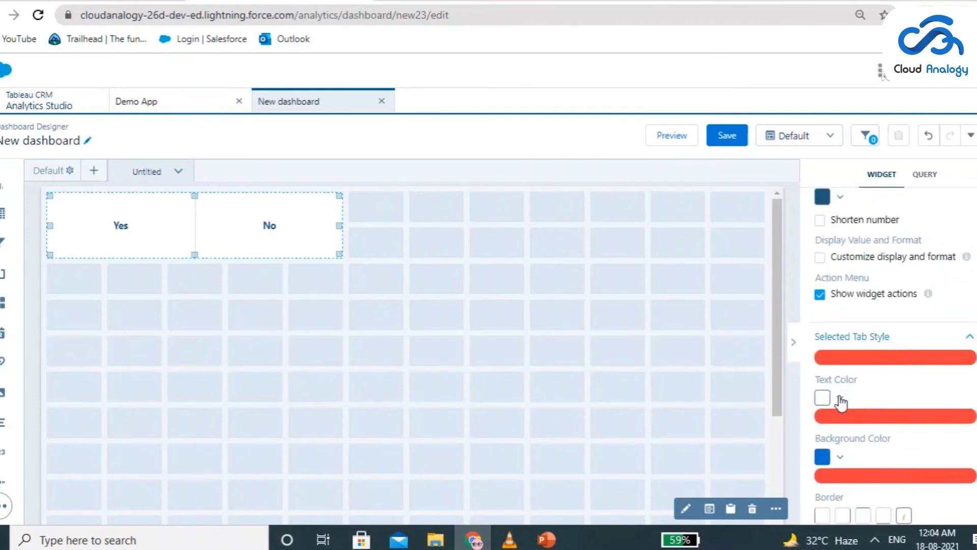
pyautogui.click(841, 400)
pyautogui.click(869, 446)
pyautogui.click(900, 325)
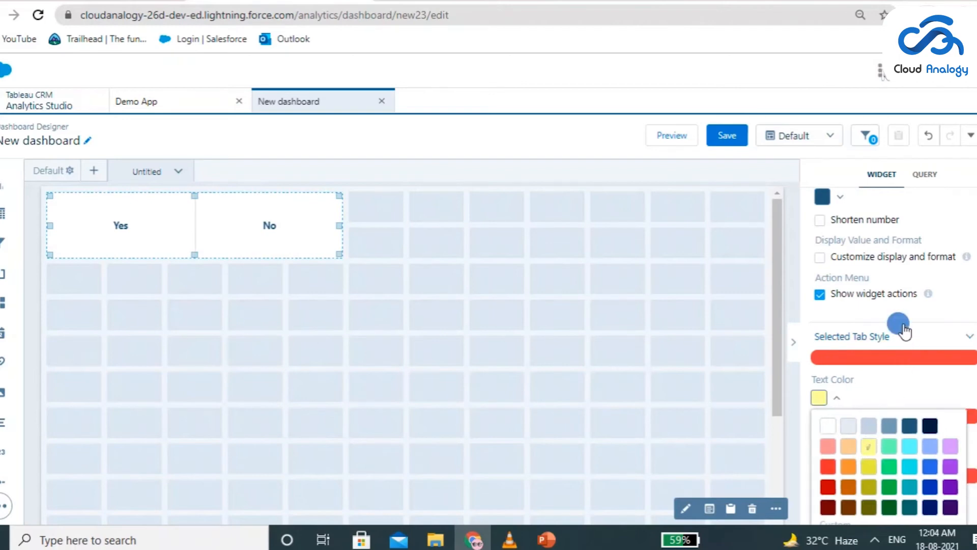
# Set the toggle widget's background color to purple after trying green and blue
pyautogui.click(847, 283)
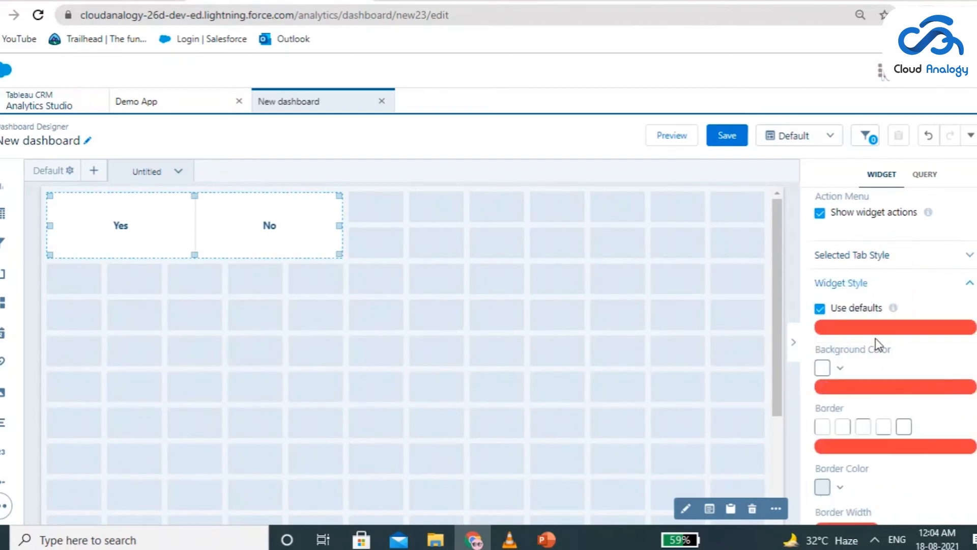
pyautogui.scroll(-2, 865, 351)
pyautogui.click(834, 294)
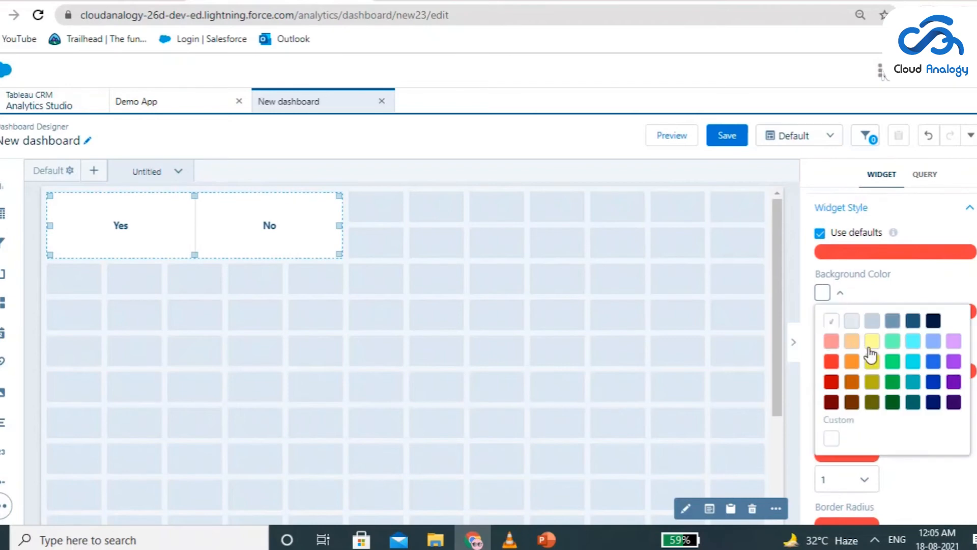
pyautogui.click(893, 362)
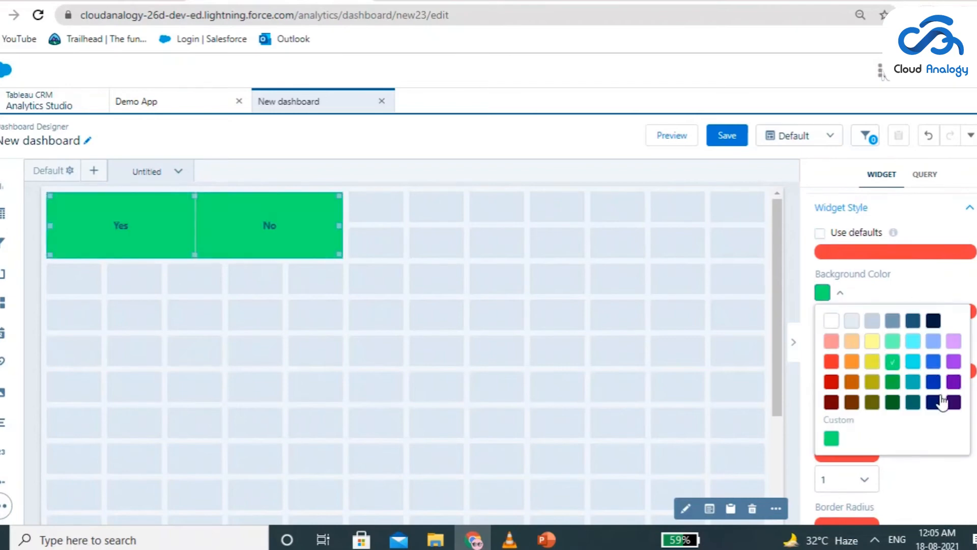
pyautogui.click(933, 382)
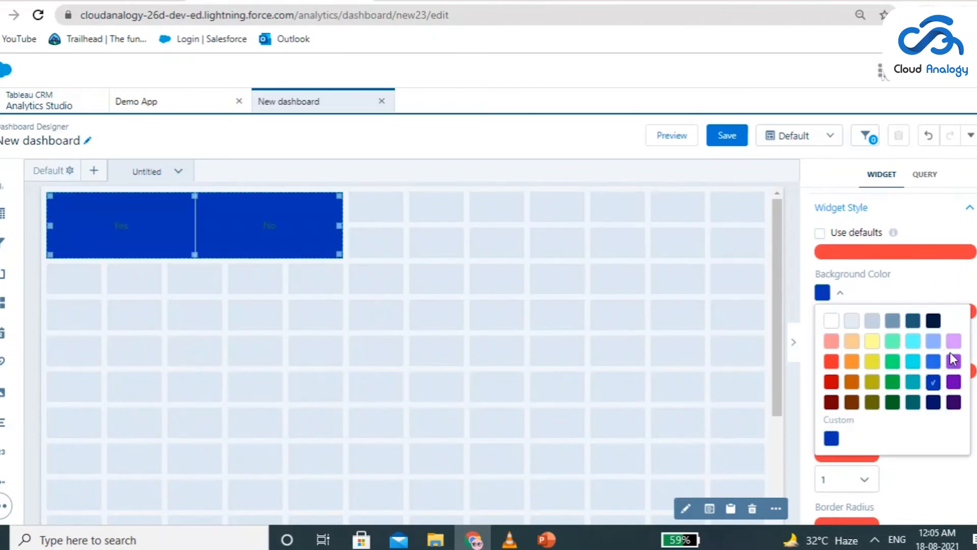
pyautogui.click(954, 361)
pyautogui.click(947, 269)
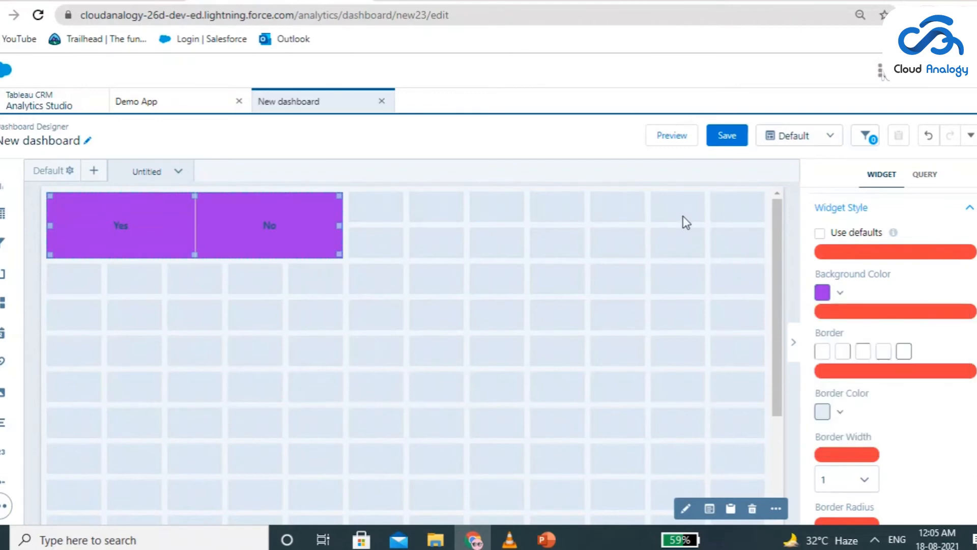
# Clone the dashboard page named Untitled
pyautogui.scroll(5, 804, 339)
pyautogui.click(6, 505)
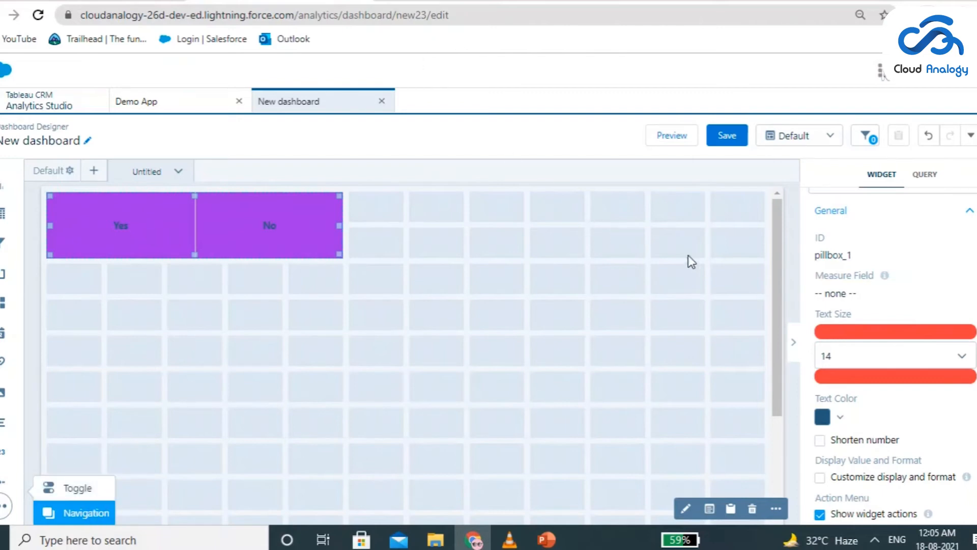
pyautogui.click(179, 172)
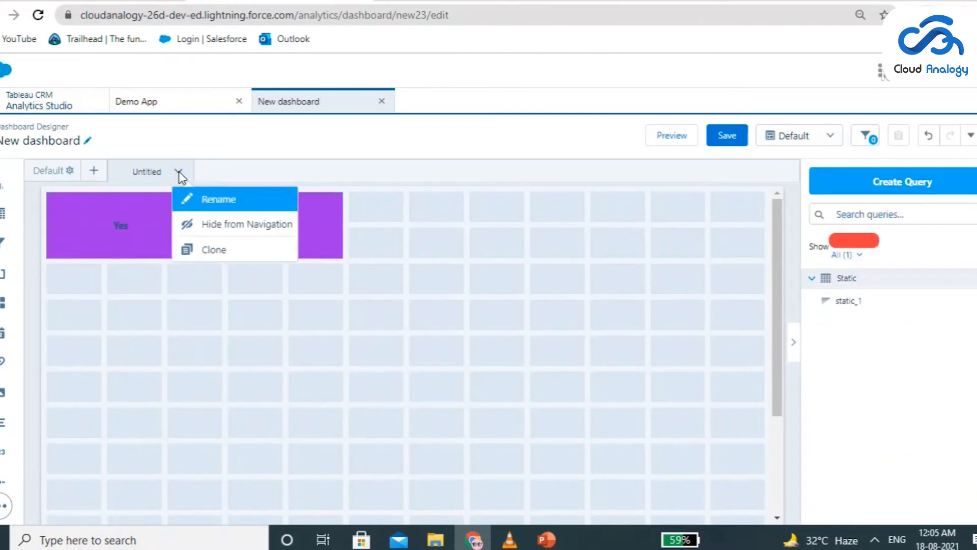
pyautogui.click(216, 252)
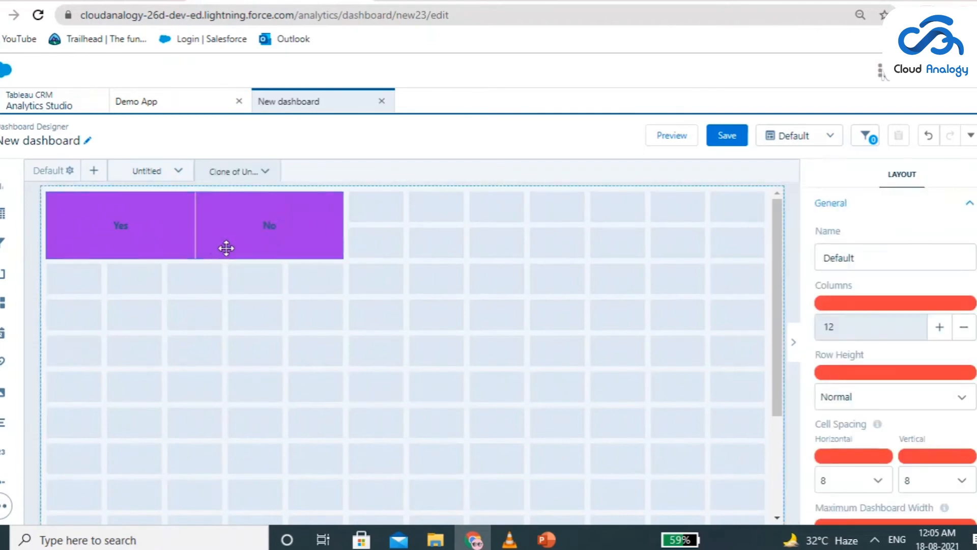
# Compare the original and cloned pages and add a full-width navigation widget below the toggle on the cloned page
pyautogui.click(147, 169)
pyautogui.click(225, 168)
pyautogui.click(148, 173)
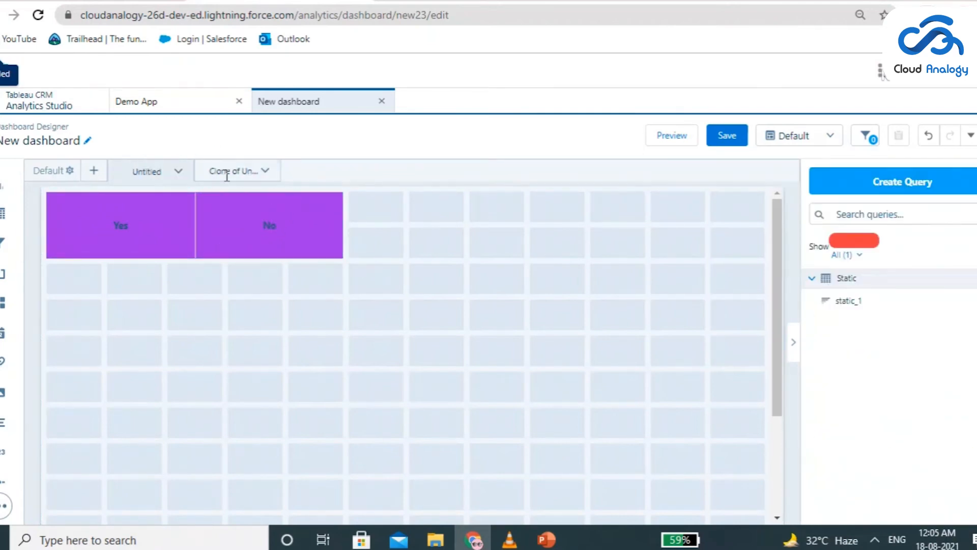
pyautogui.click(227, 170)
pyautogui.click(133, 169)
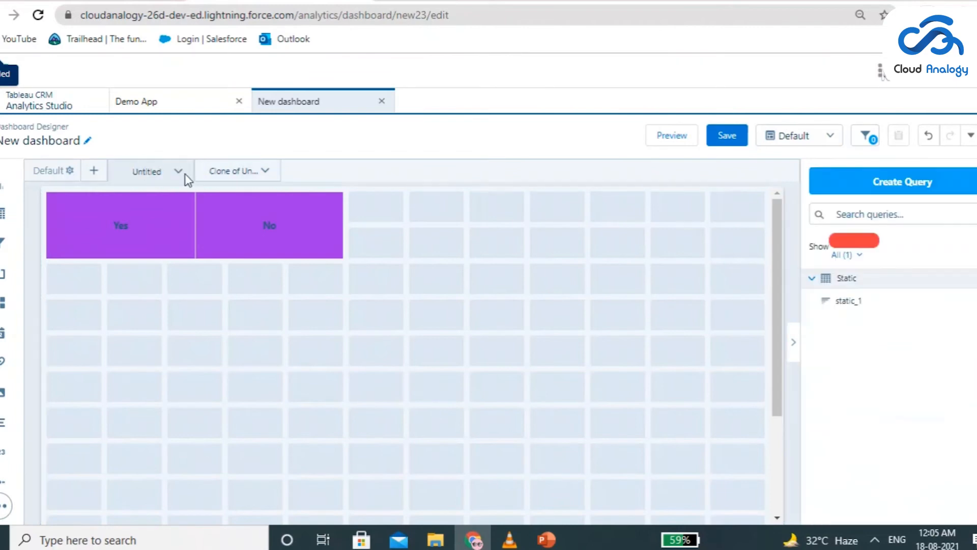
pyautogui.click(222, 171)
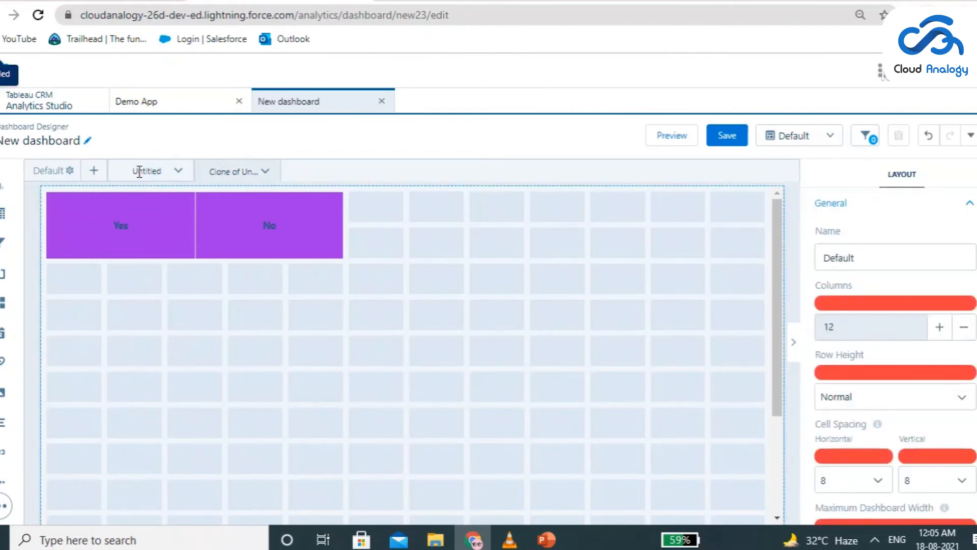
pyautogui.click(5, 505)
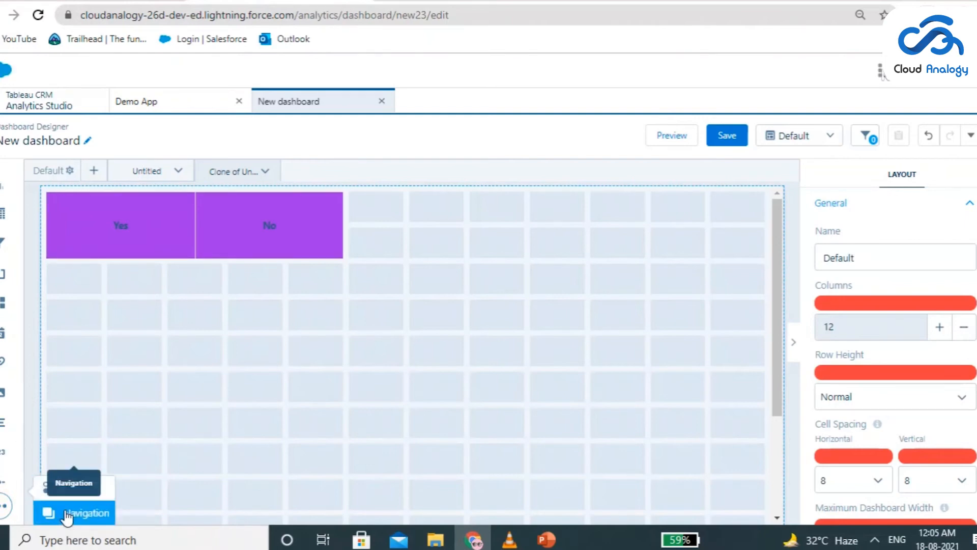
pyautogui.moveTo(71, 517); pyautogui.dragTo(174, 426)
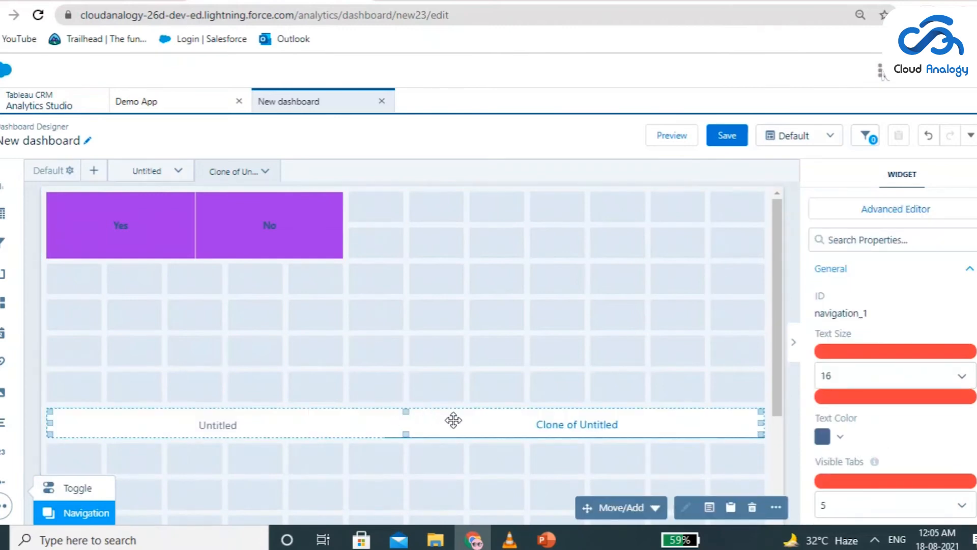
# Rename the Untitled page as "Page 1"
pyautogui.click(178, 171)
pyautogui.click(213, 225)
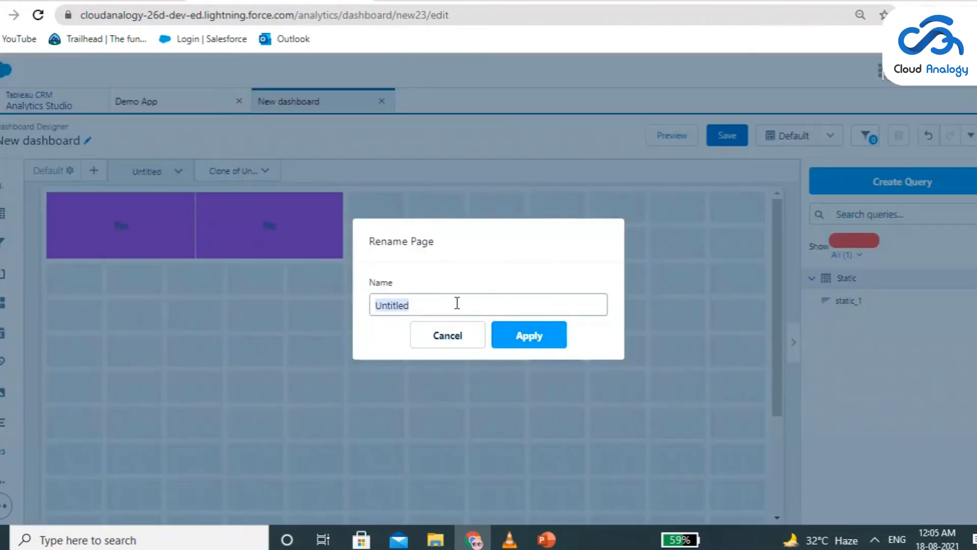
pyautogui.write('Page 1')
pyautogui.click(524, 344)
# Rename the cloned page as "Page 2"
pyautogui.click(263, 171)
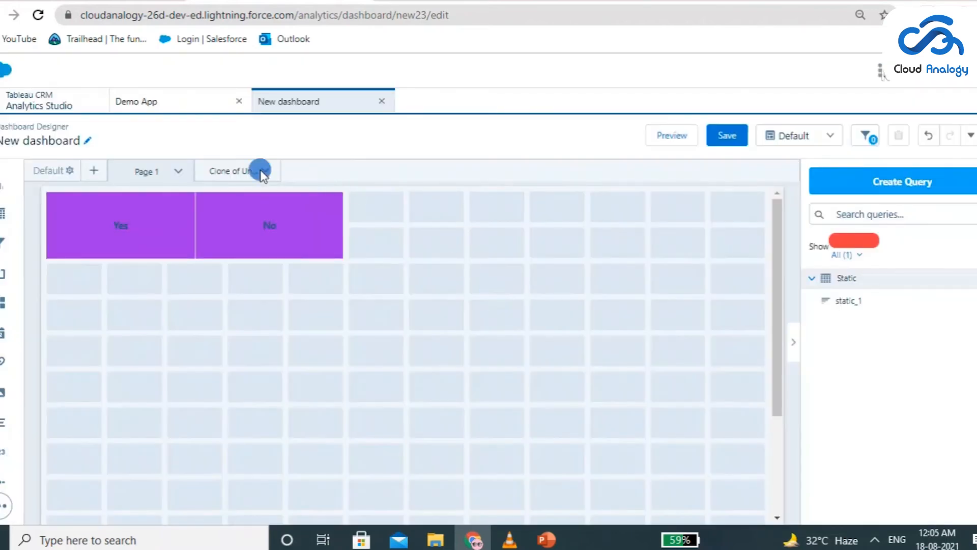
pyautogui.click(305, 224)
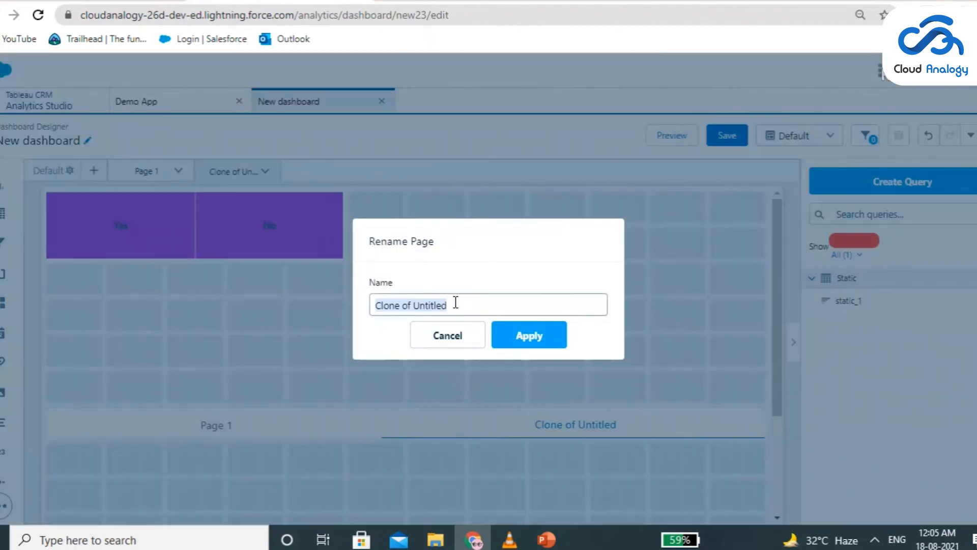
pyautogui.write('Page 2')
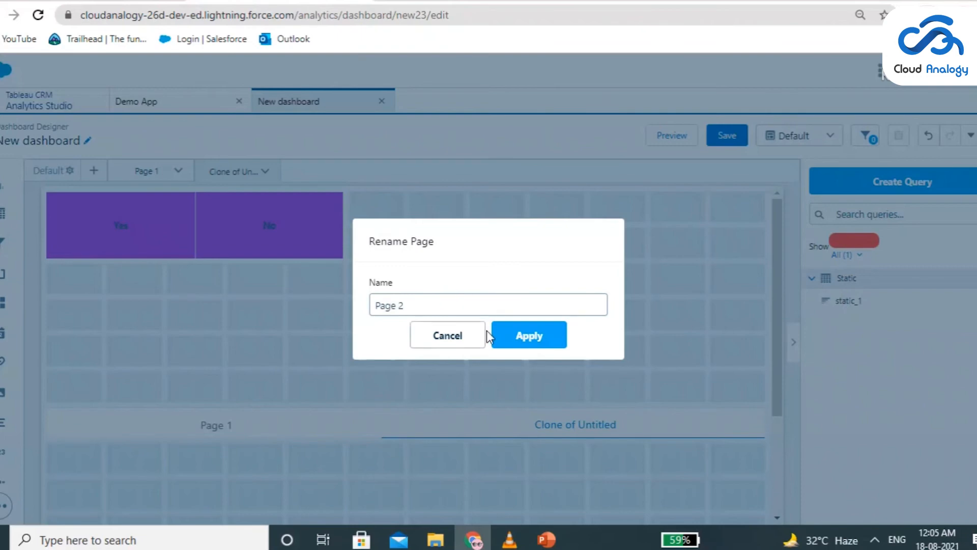
pyautogui.click(524, 339)
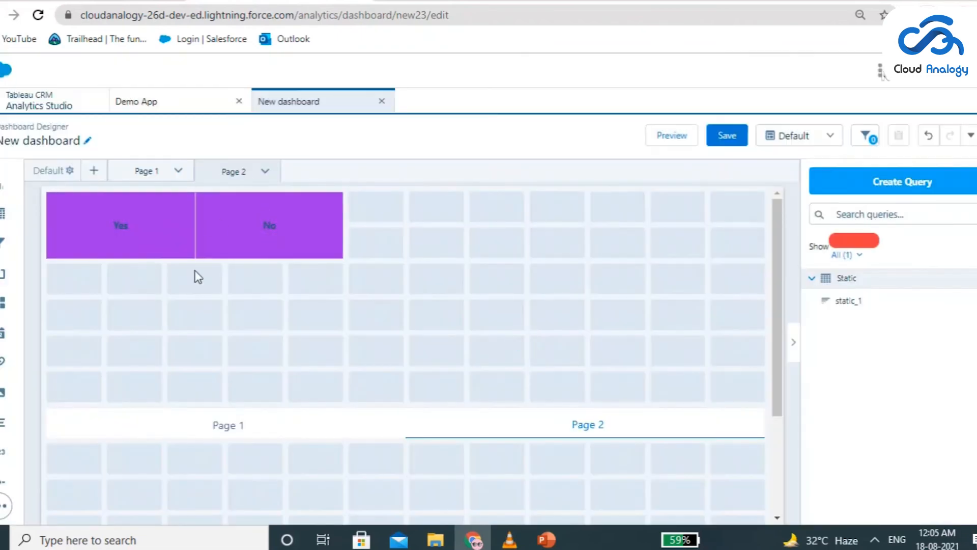
# Replace the Yes/No toggle on Page 2 with a table widget based on the Opp1 dataset from Demo App
pyautogui.click(212, 214)
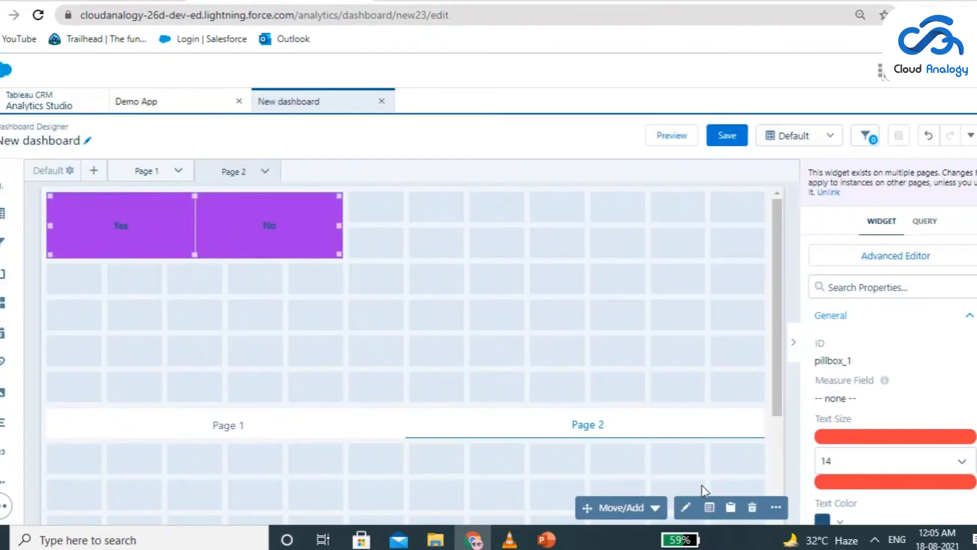
pyautogui.click(751, 506)
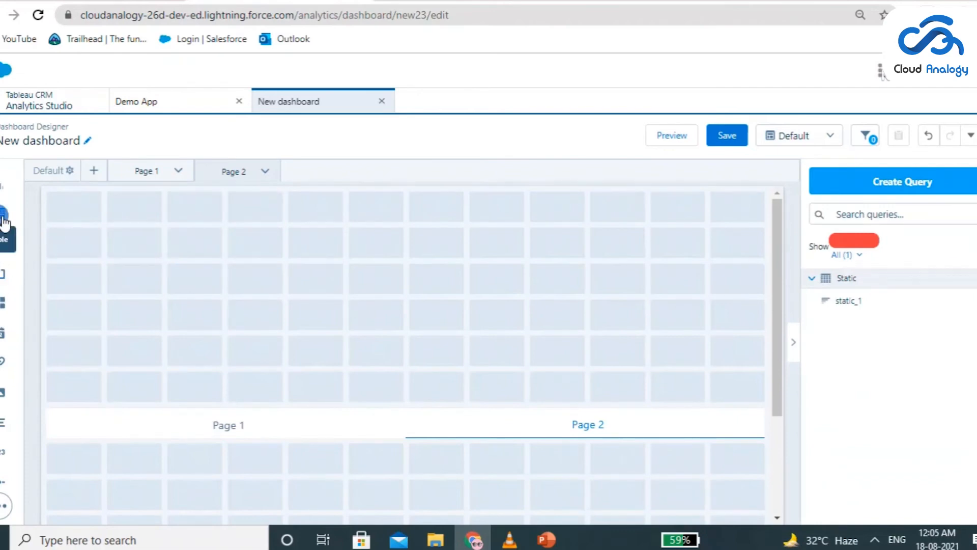
pyautogui.moveTo(4, 222); pyautogui.dragTo(81, 214)
pyautogui.moveTo(227, 331); pyautogui.dragTo(333, 328)
pyautogui.click(194, 261)
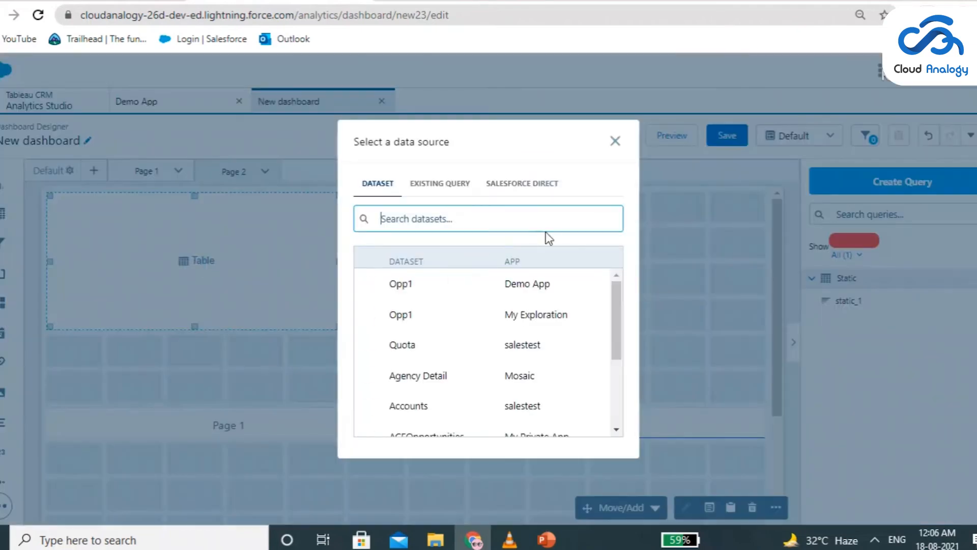
pyautogui.click(479, 279)
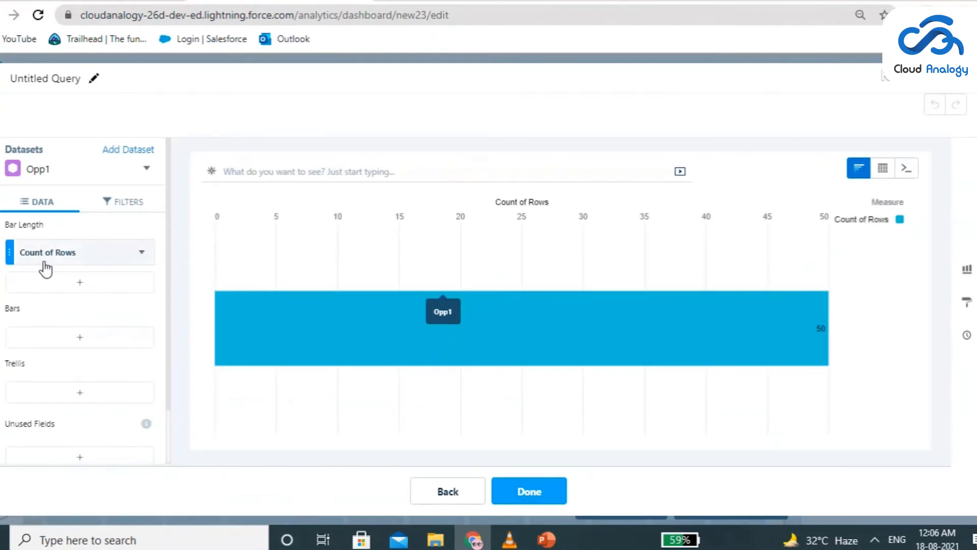
# Set the table query's measures to the minimum of # and the count of rows
pyautogui.click(92, 256)
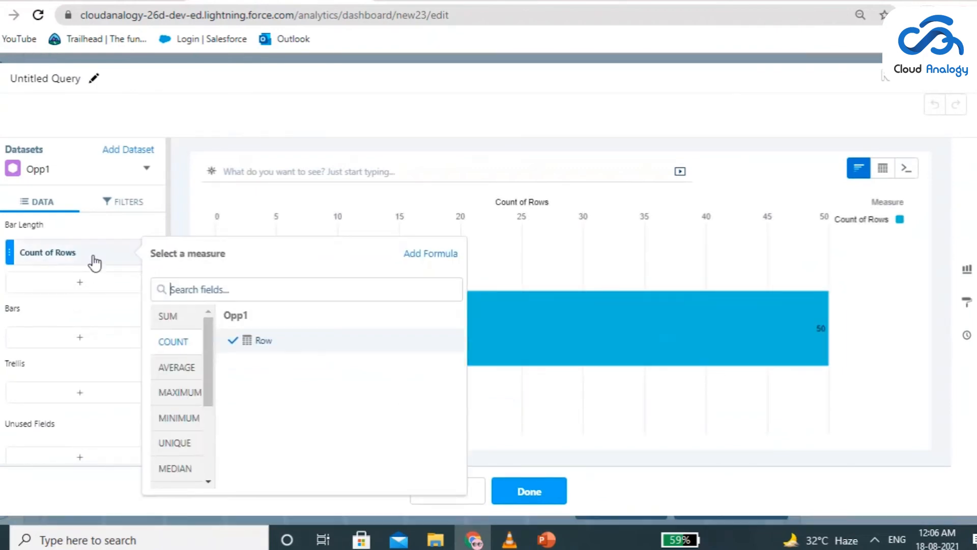
pyautogui.click(168, 367)
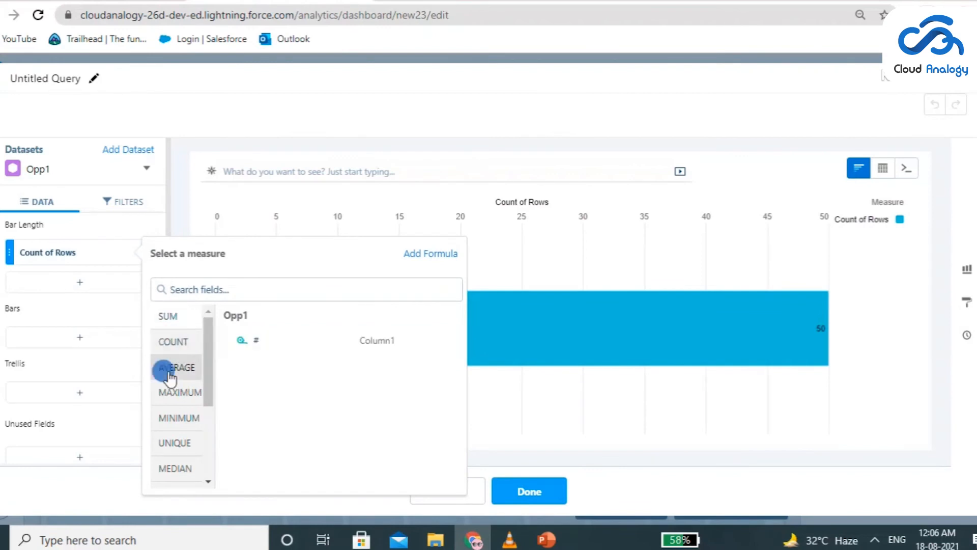
pyautogui.click(180, 392)
pyautogui.click(175, 418)
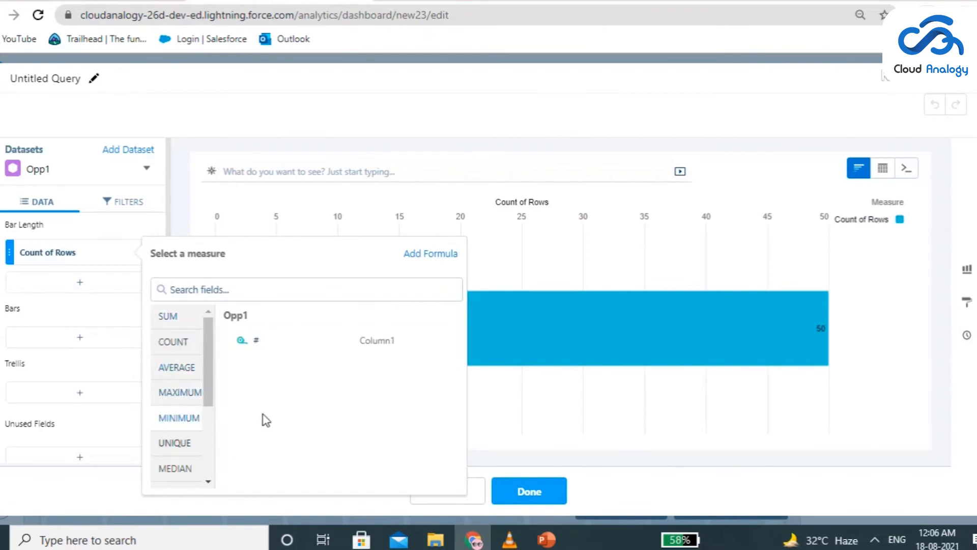
pyautogui.click(278, 346)
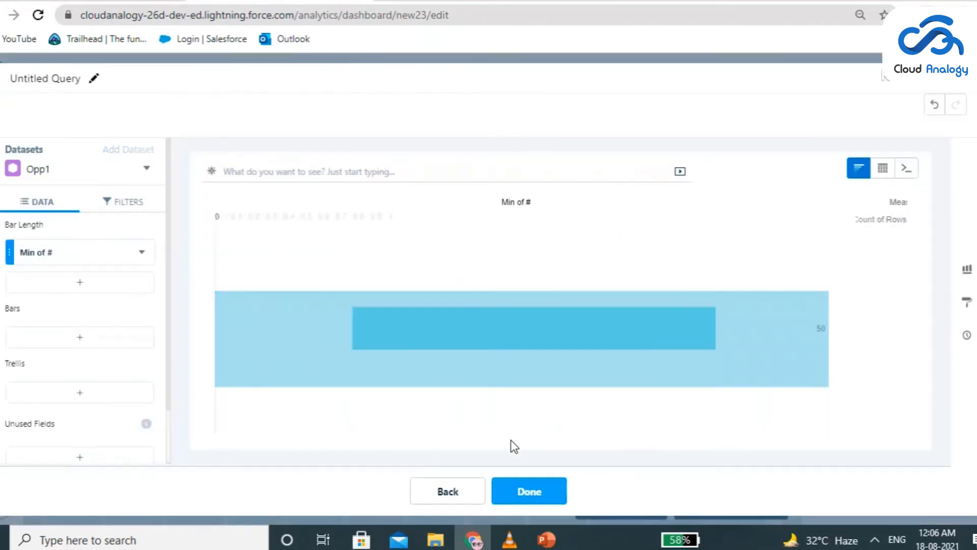
pyautogui.click(95, 286)
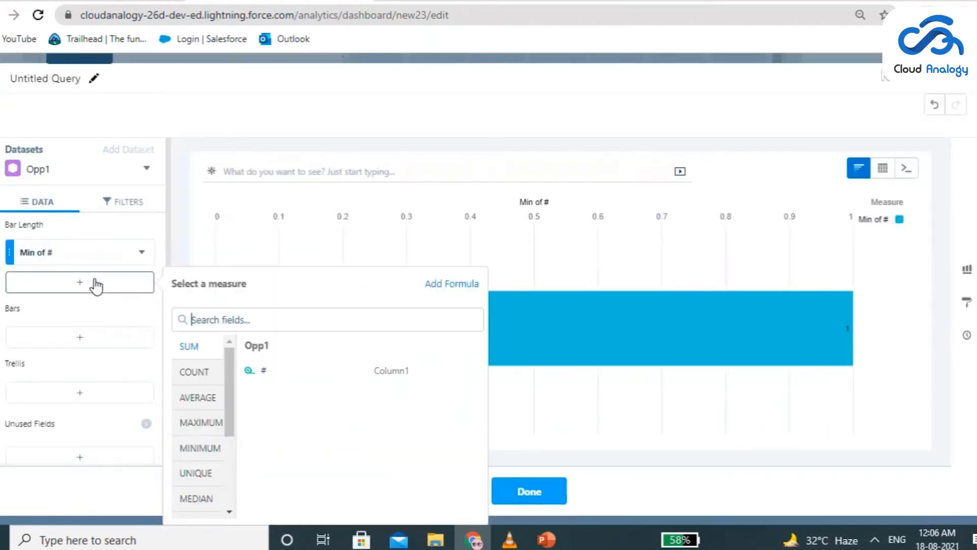
pyautogui.click(198, 379)
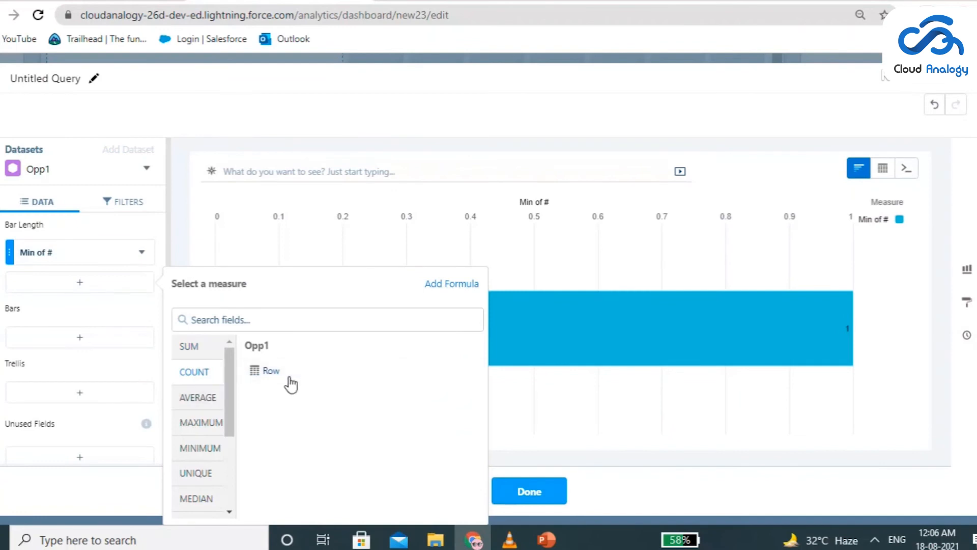
pyautogui.click(273, 372)
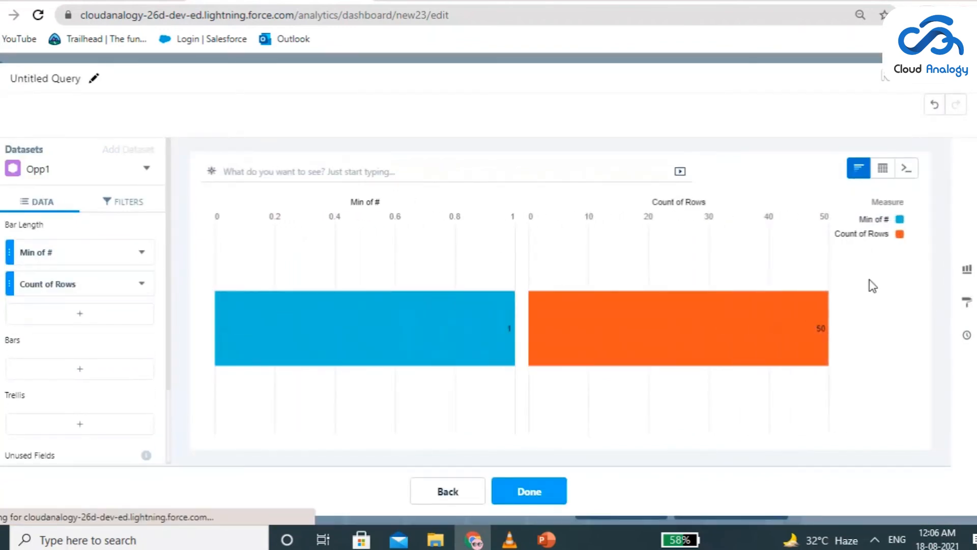
# Finish the table query and shrink the table widget to two grid columns by two rows
pyautogui.click(530, 497)
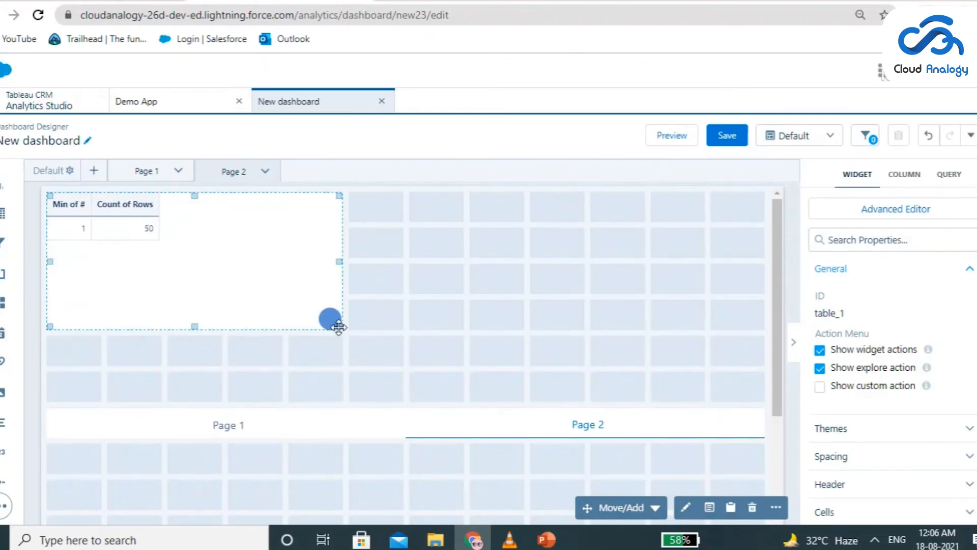
pyautogui.moveTo(338, 326); pyautogui.dragTo(156, 233)
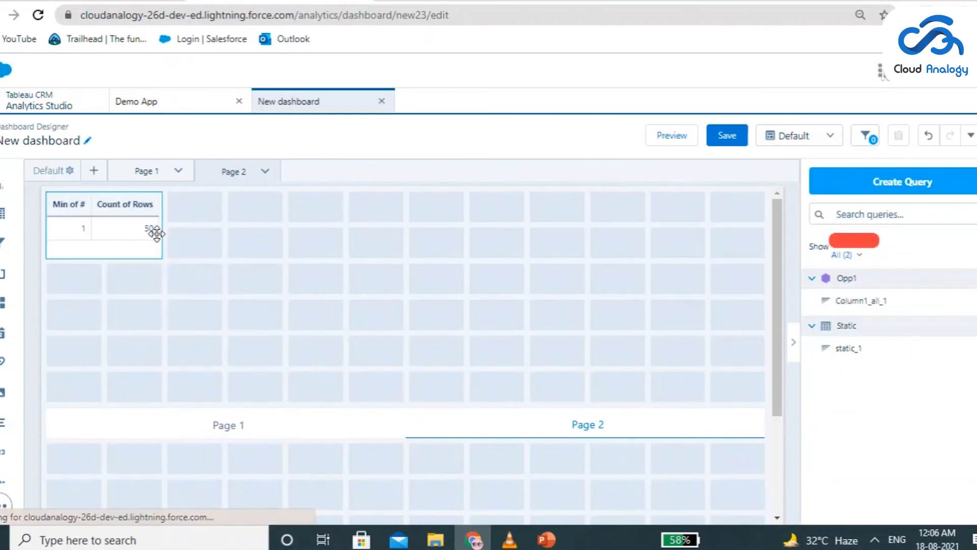
pyautogui.click(151, 241)
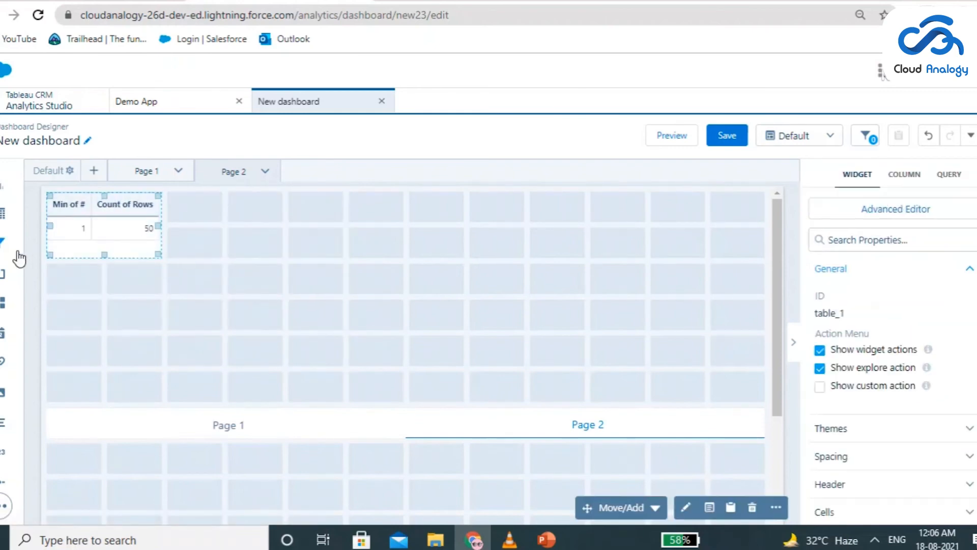
# Place a chart widget beside the table on Page 2, using the Opp1 dataset
pyautogui.moveTo(3, 192); pyautogui.dragTo(210, 233)
pyautogui.moveTo(339, 293); pyautogui.dragTo(441, 319)
pyautogui.click(316, 270)
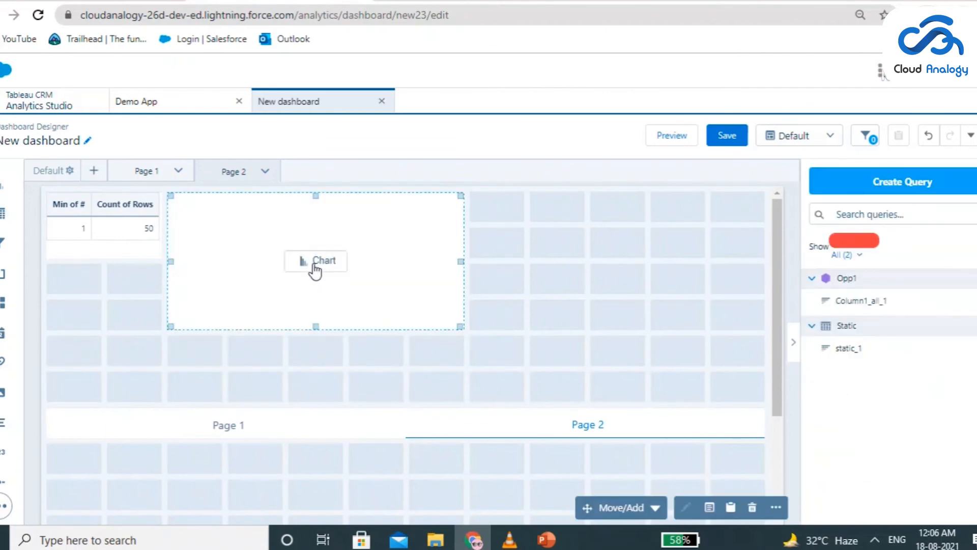
pyautogui.click(316, 268)
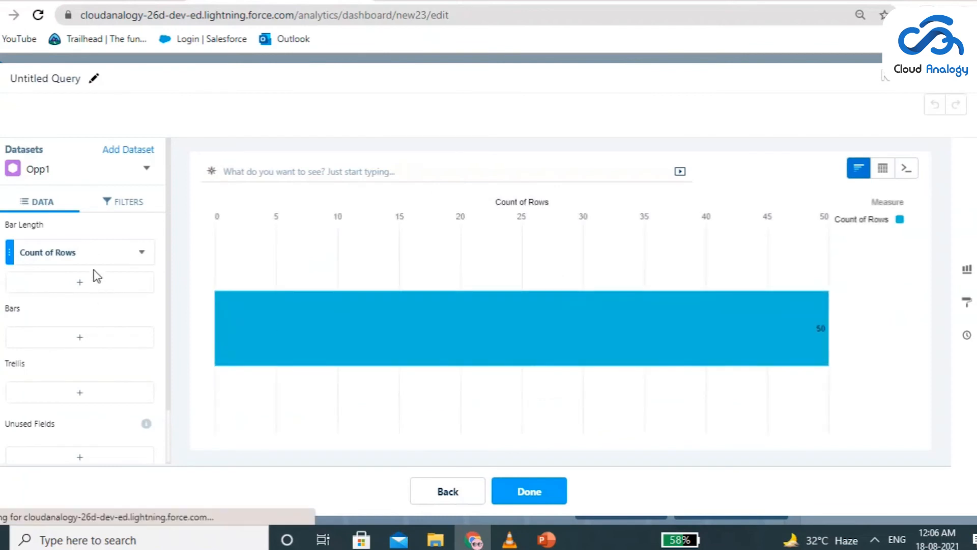
# Group the chart's bars by Stage and sort the stages in descending order
pyautogui.click(90, 338)
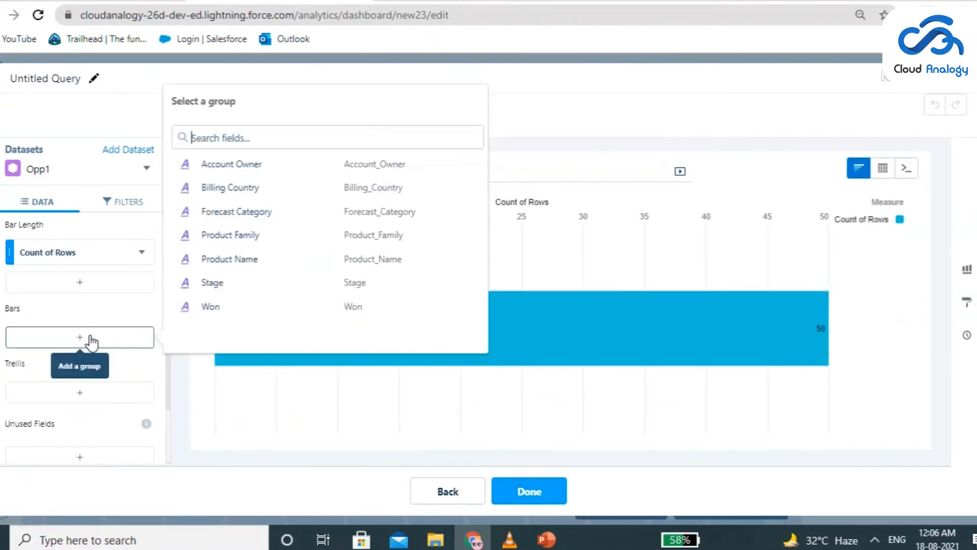
pyautogui.click(210, 282)
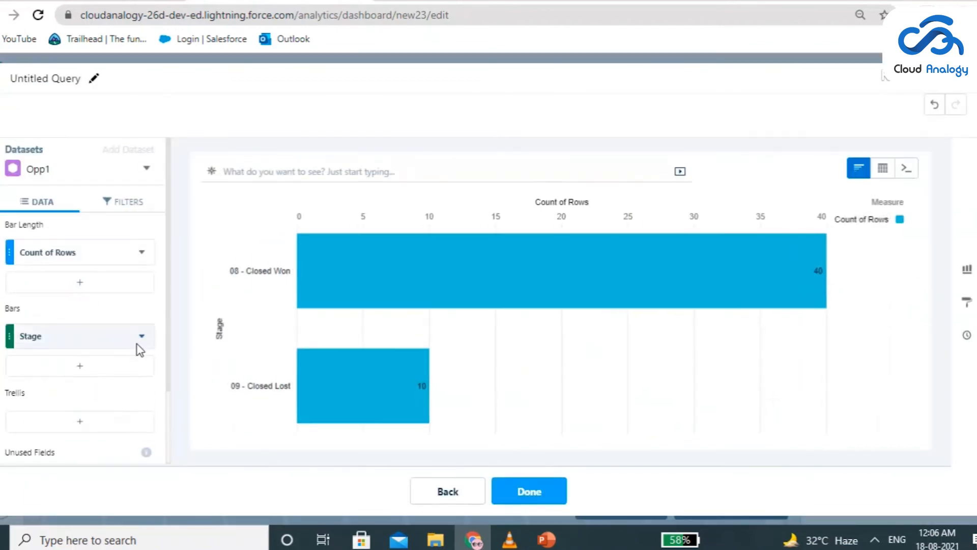
pyautogui.click(141, 337)
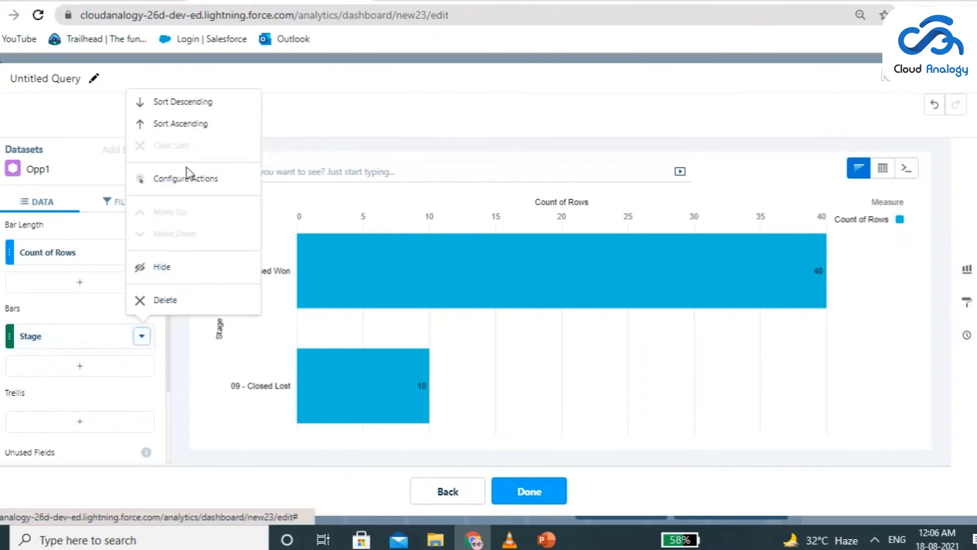
pyautogui.click(191, 107)
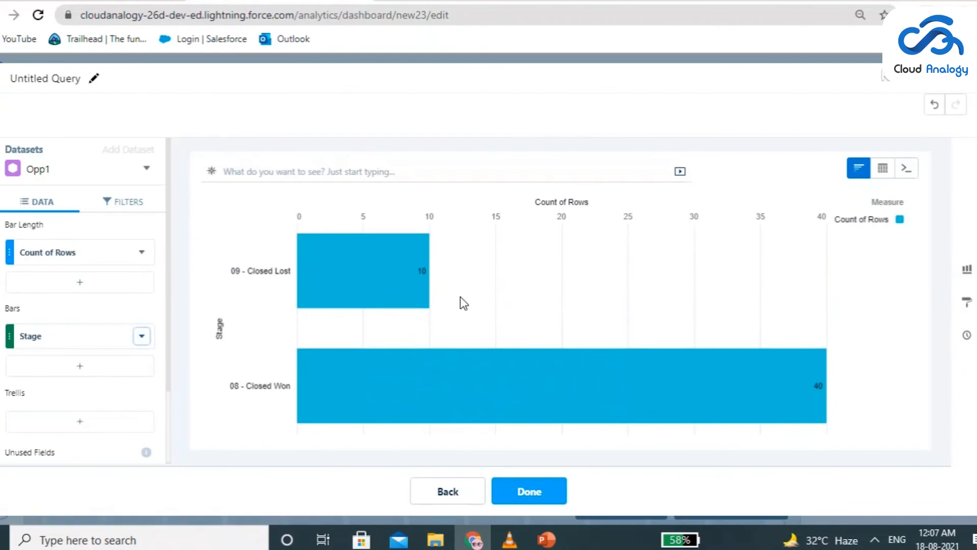
# Add Account Owner as a second bar grouping and enlarge the finished chart to eight grid columns by six rows
pyautogui.click(80, 366)
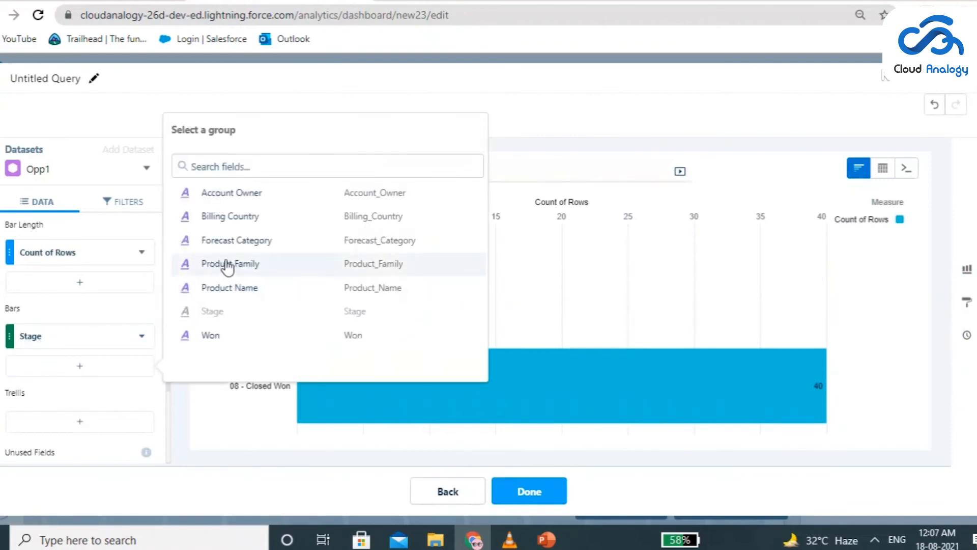
pyautogui.click(247, 194)
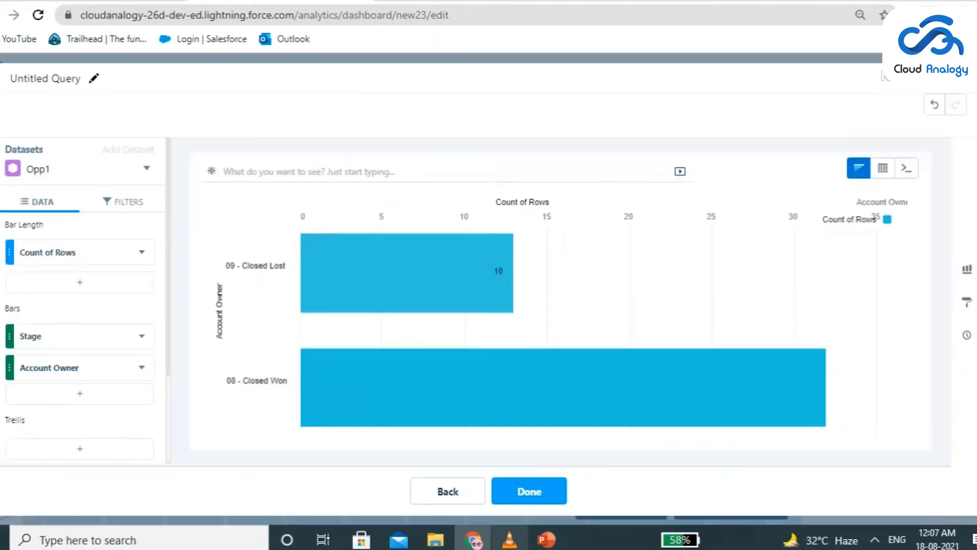
pyautogui.click(552, 494)
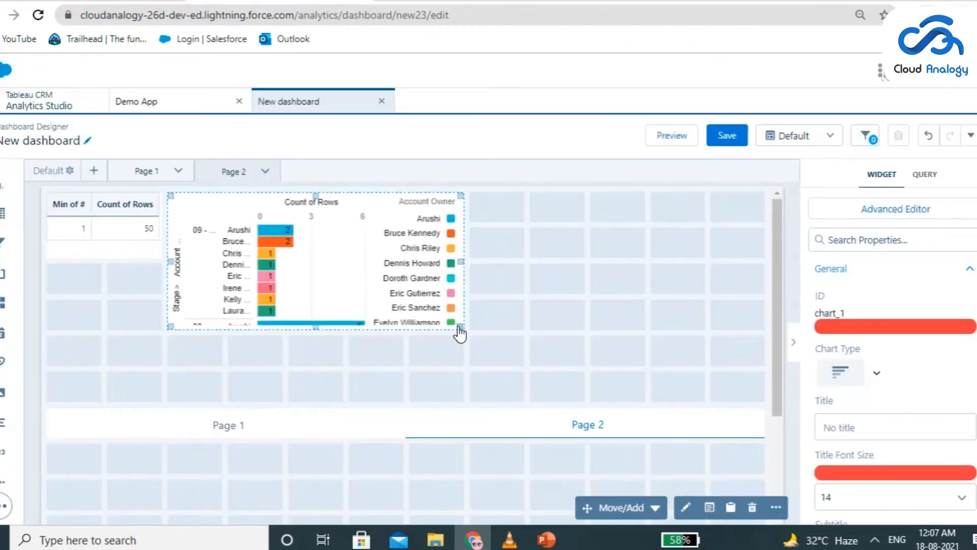
pyautogui.moveTo(459, 328); pyautogui.dragTo(621, 382)
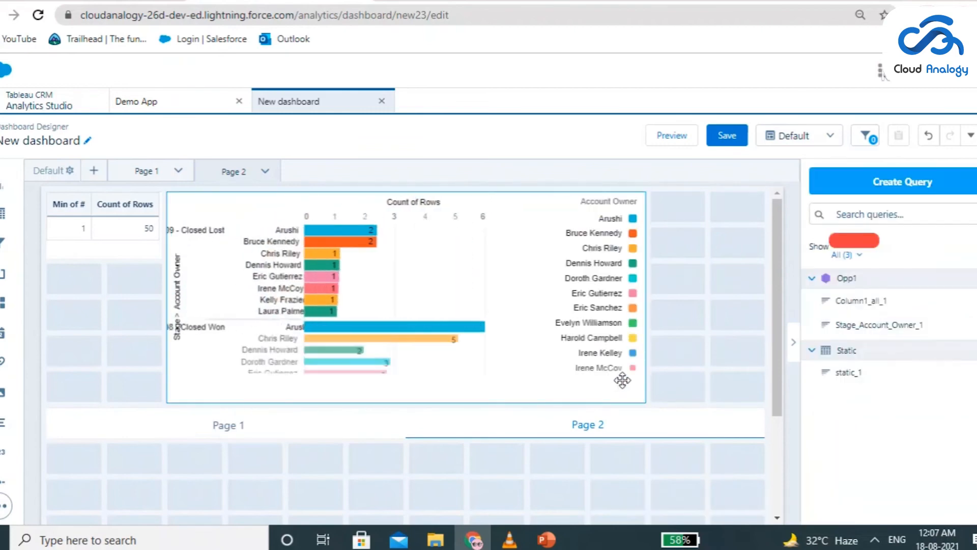
# Browse the datasets offered as sources for a new query and close the list without creating one
pyautogui.click(892, 196)
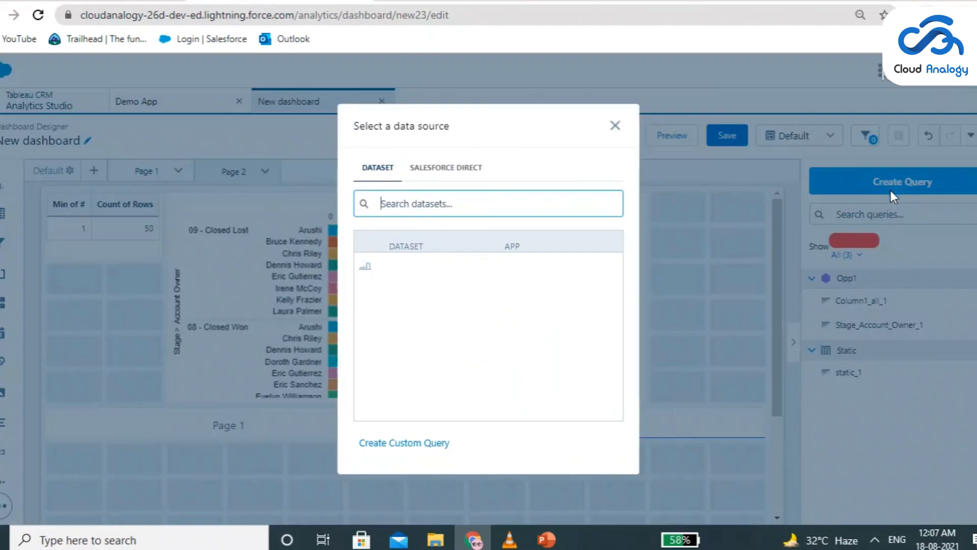
pyautogui.scroll(-1, 451, 305)
pyautogui.scroll(-3, 451, 306)
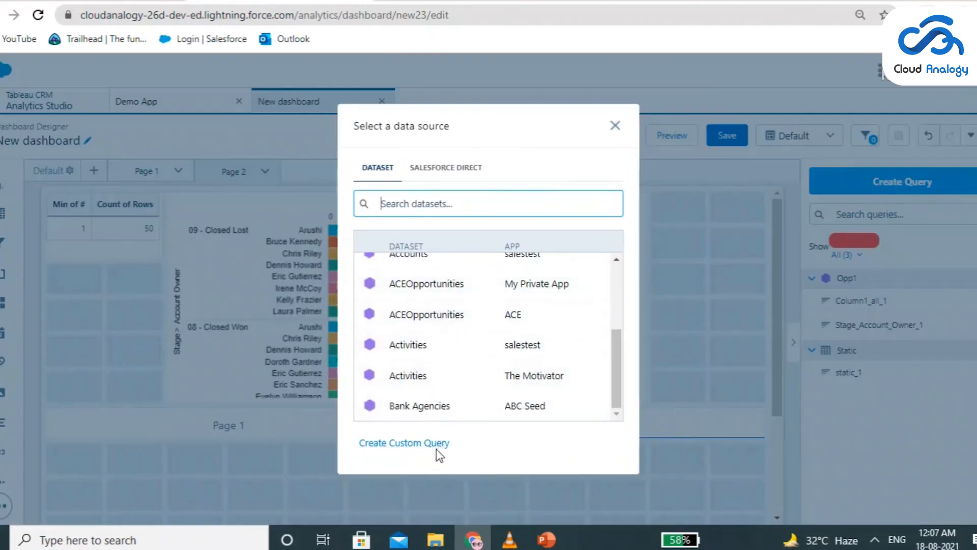
pyautogui.click(614, 126)
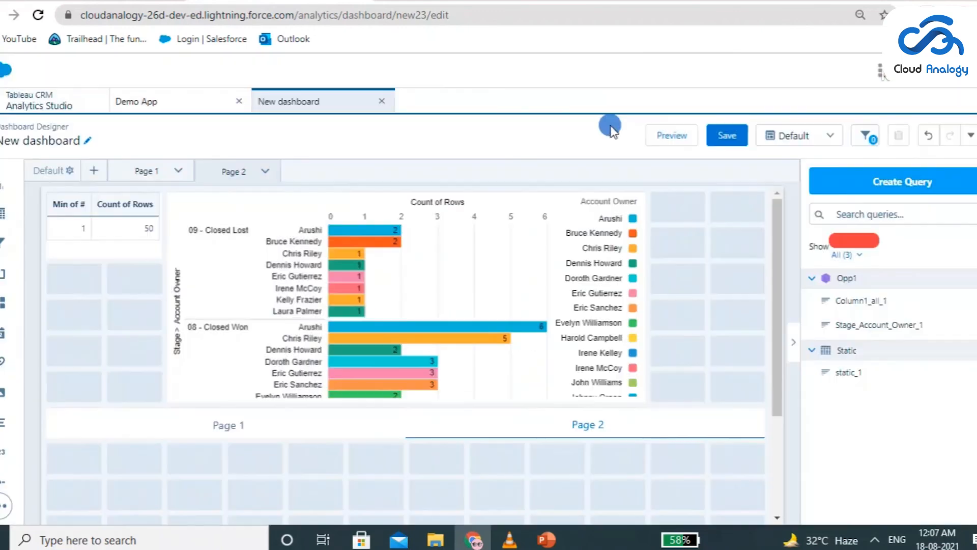
# Preview the dashboard, switch to Page 1 with the navigation widget, and return to editing
pyautogui.click(379, 337)
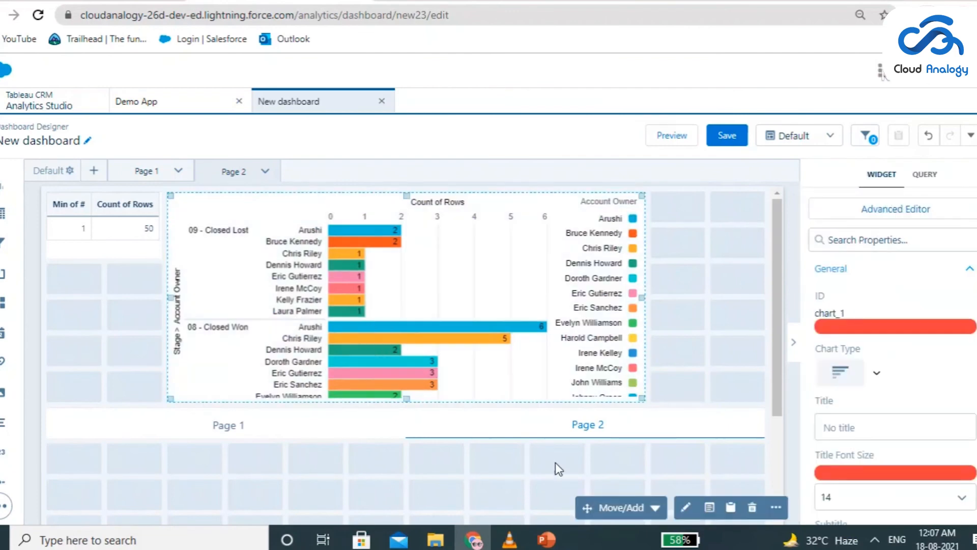
pyautogui.click(679, 135)
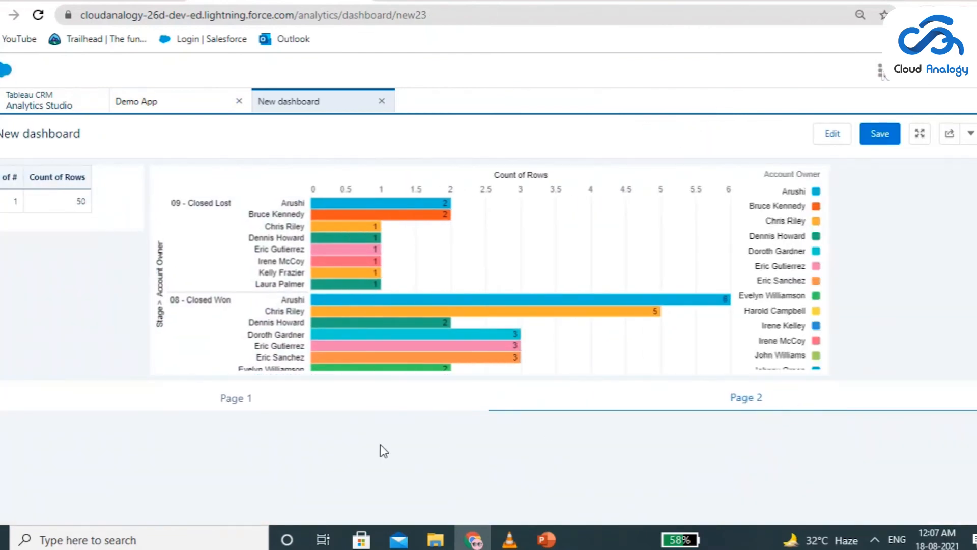
pyautogui.click(262, 399)
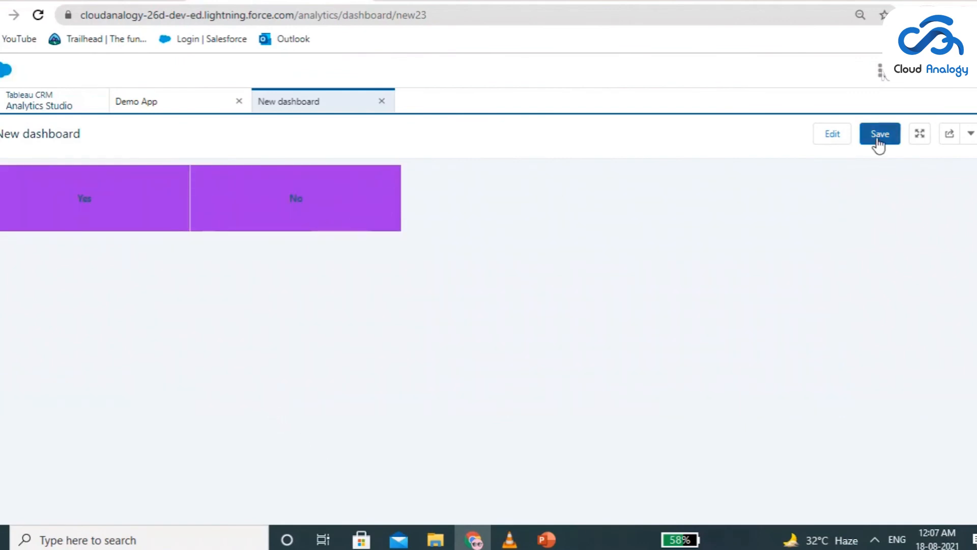
pyautogui.click(845, 138)
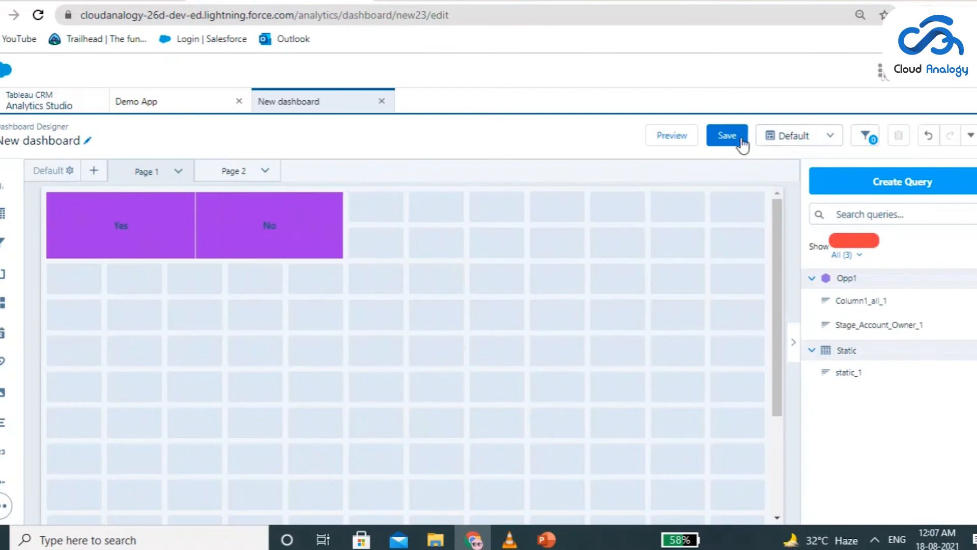
# Save the dashboard as Demo Dashboard in Demo App and check for it among the app's items
pyautogui.click(733, 138)
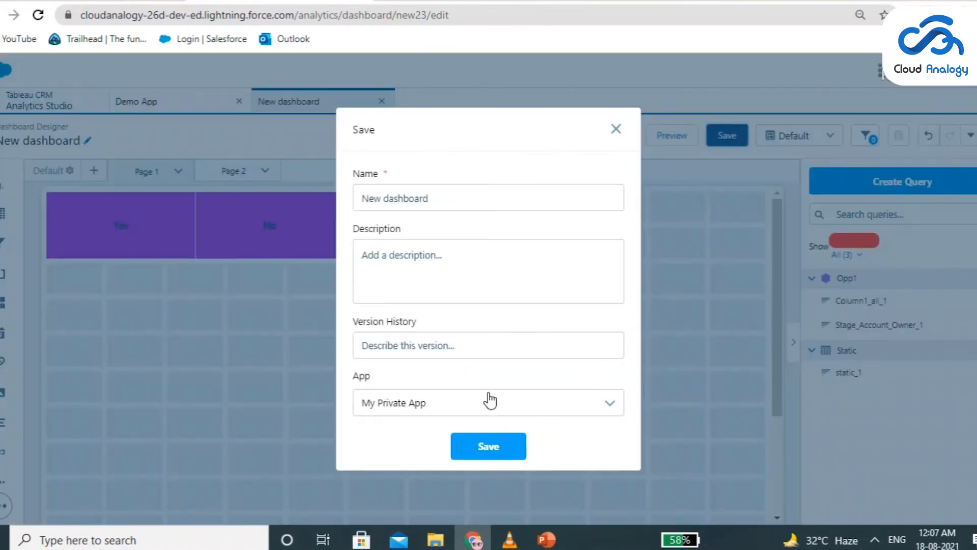
pyautogui.click(490, 401)
pyautogui.scroll(-5, 465, 440)
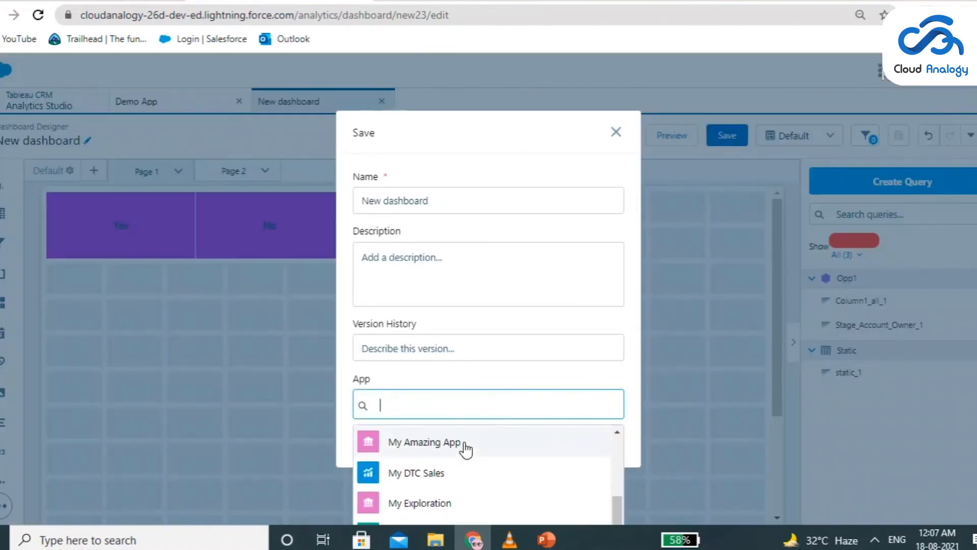
pyautogui.scroll(5, 463, 458)
pyautogui.click(458, 476)
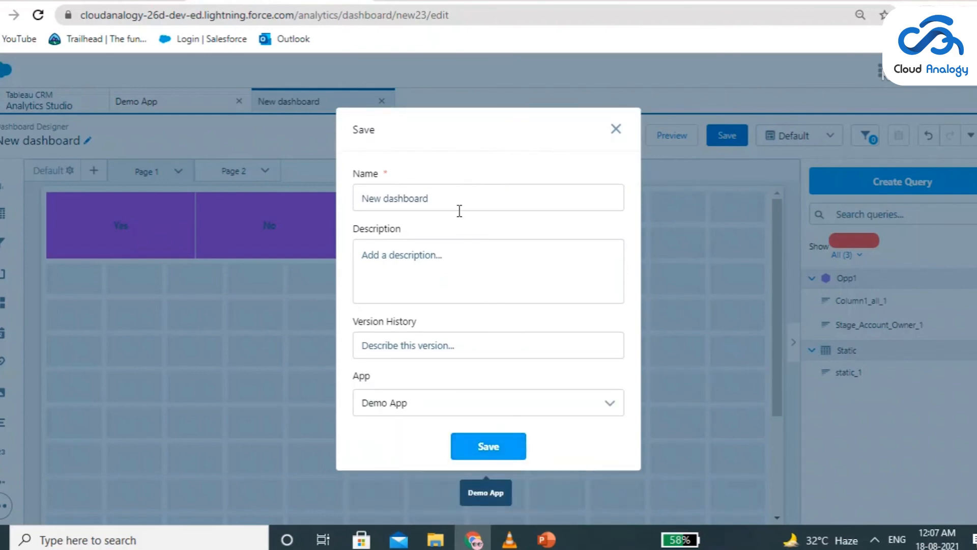
pyautogui.moveTo(458, 209); pyautogui.dragTo(345, 219)
pyautogui.write('Demo')
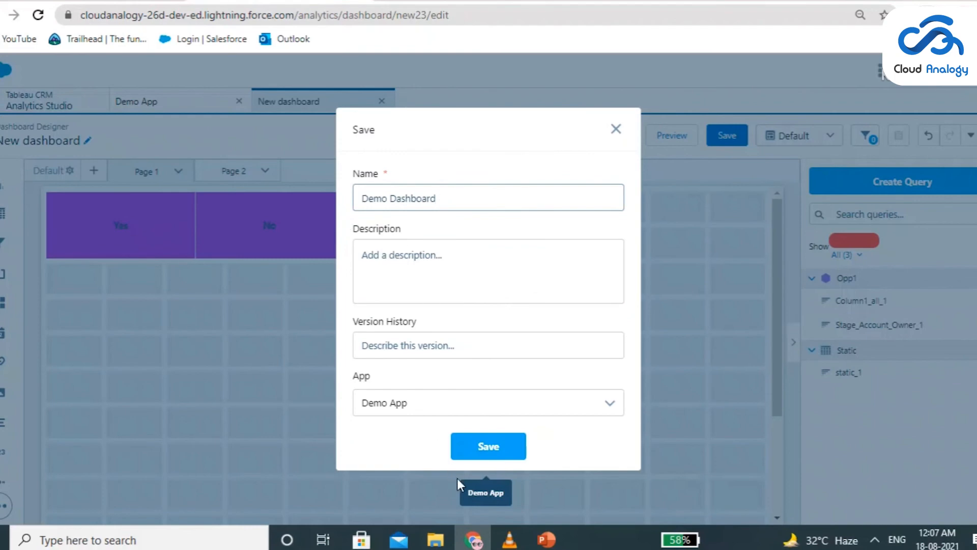
pyautogui.click(477, 457)
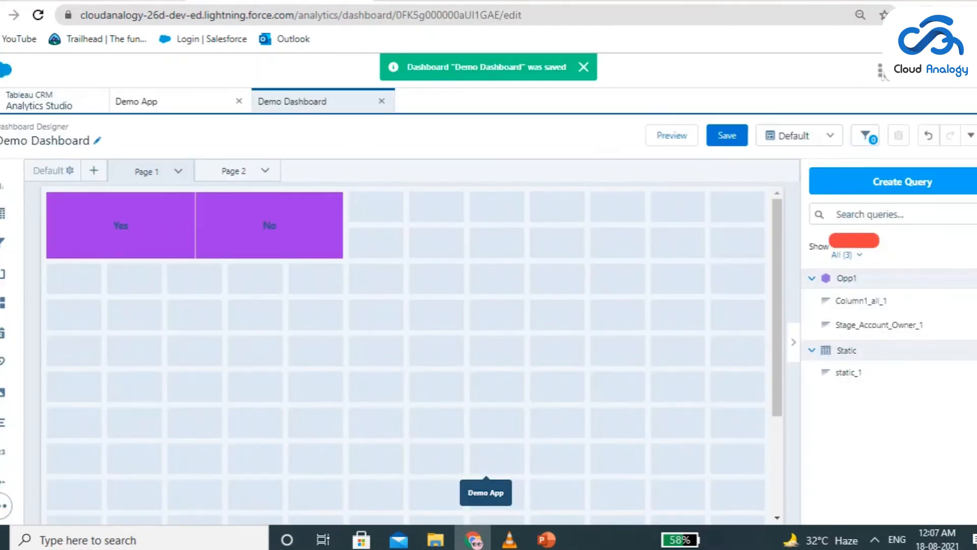
pyautogui.click(176, 101)
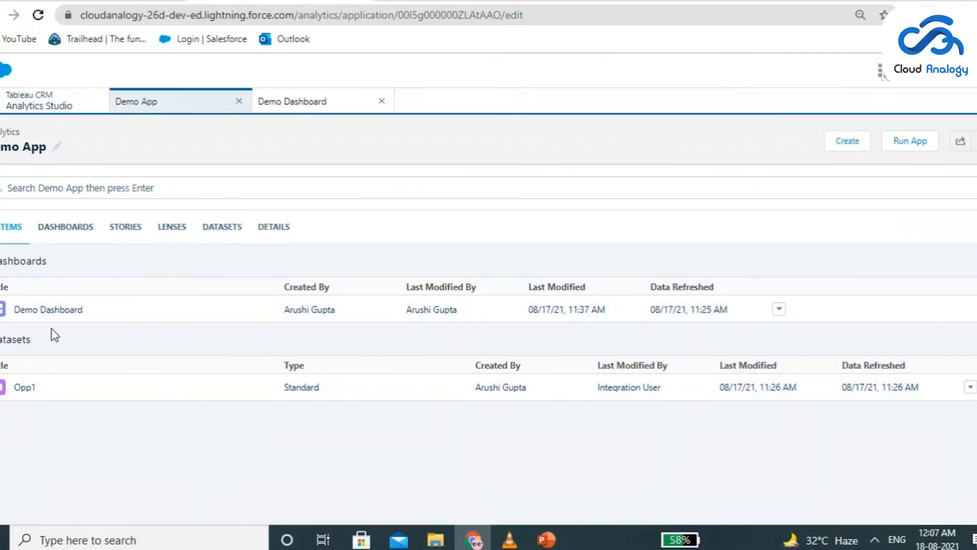
pyautogui.moveTo(15, 311); pyautogui.dragTo(75, 296)
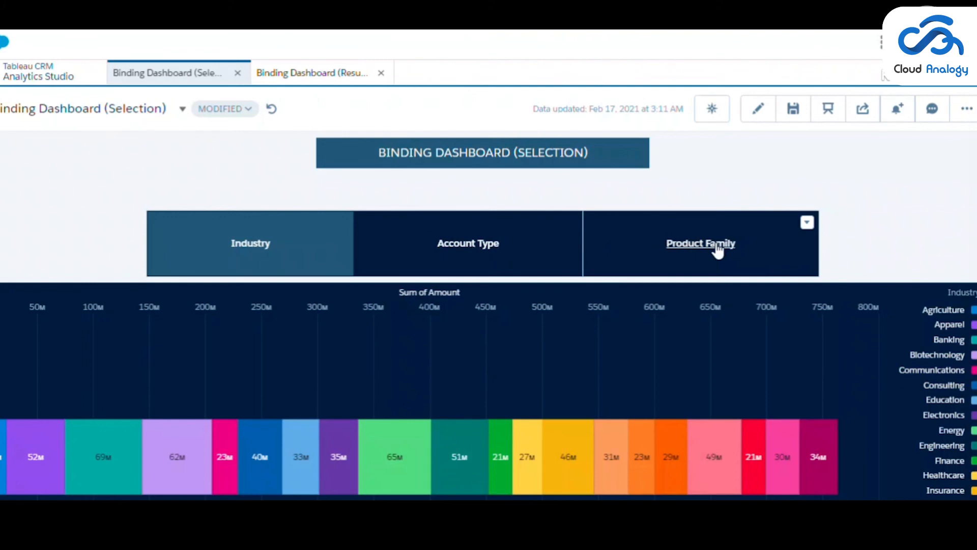
# Present Binding Dashboard (Selection) full screen and regroup its bar chart by Account Type and by Product Family
pyautogui.scroll(-2, 931, 224)
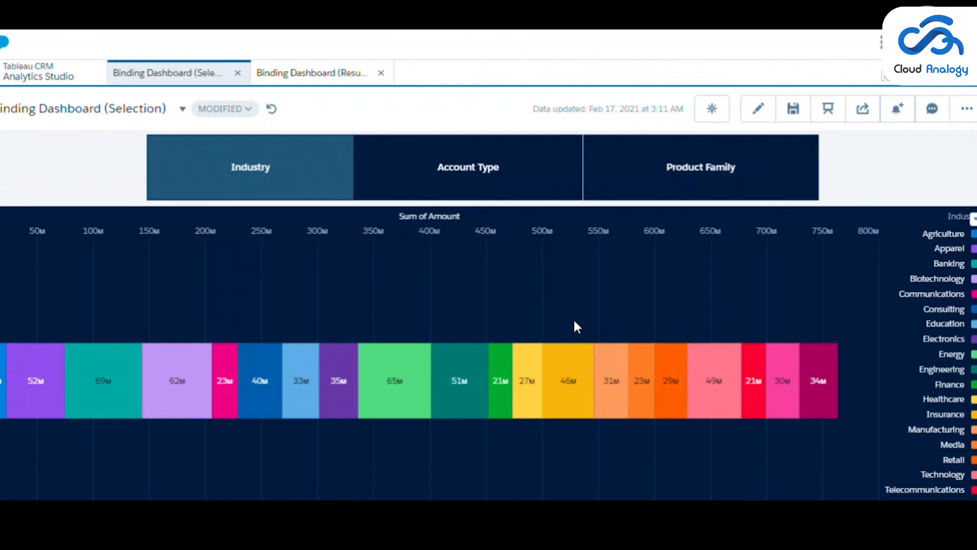
pyautogui.click(828, 109)
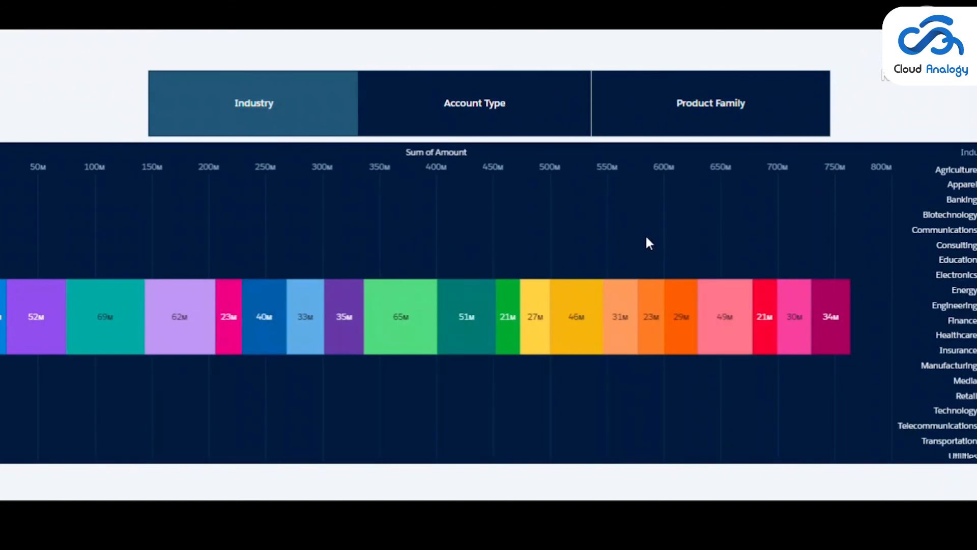
pyautogui.click(485, 106)
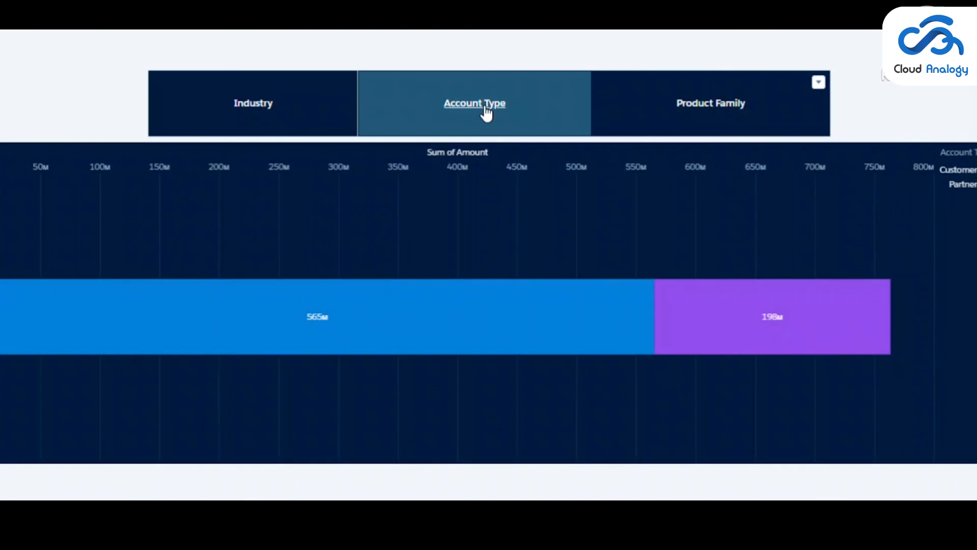
pyautogui.click(734, 98)
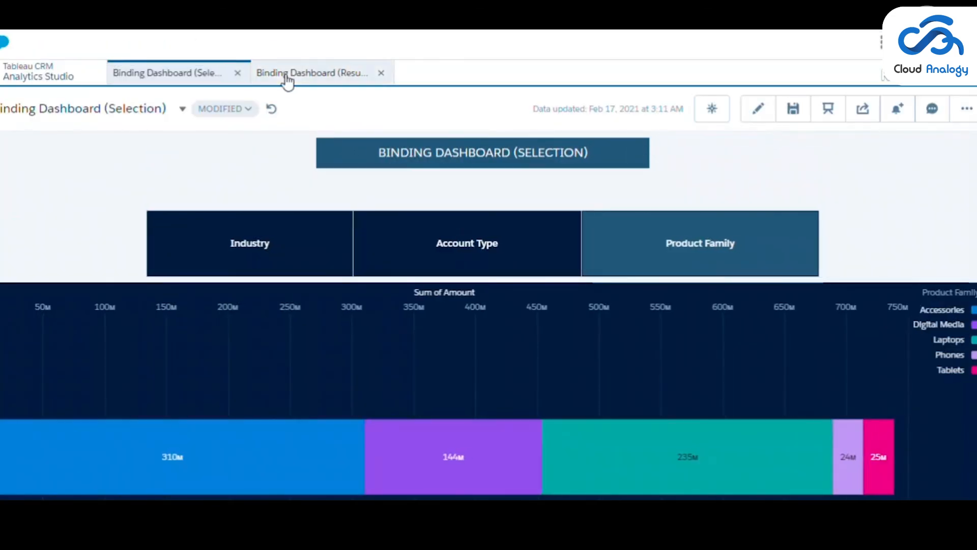
# Switch to Binding Dashboard (Result) and limit its donut chart to Top 15, followed by Top 5
pyautogui.click(287, 76)
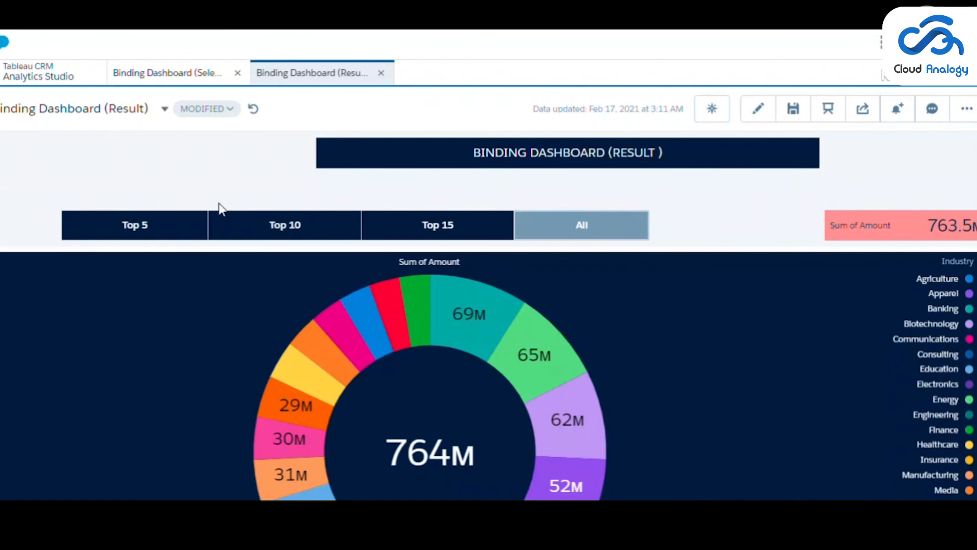
pyautogui.click(426, 230)
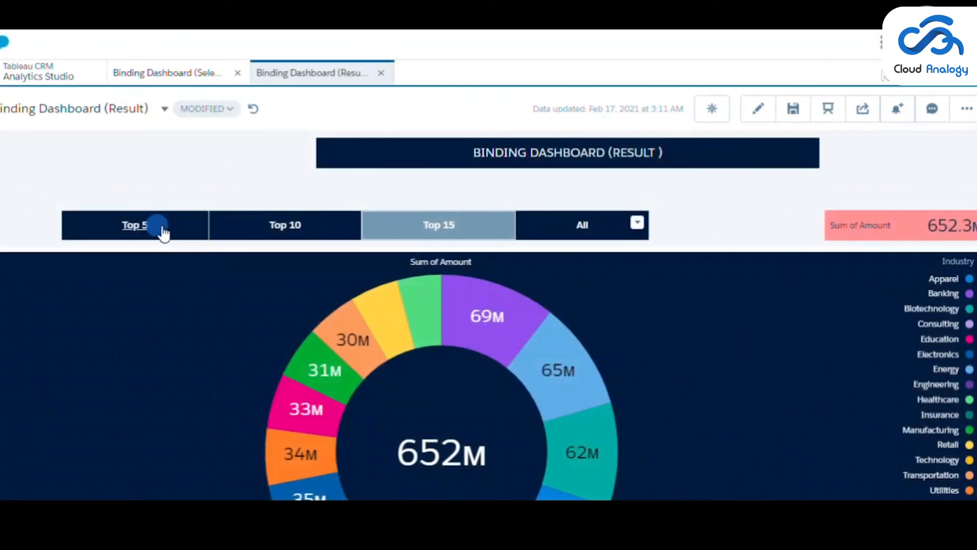
pyautogui.click(163, 229)
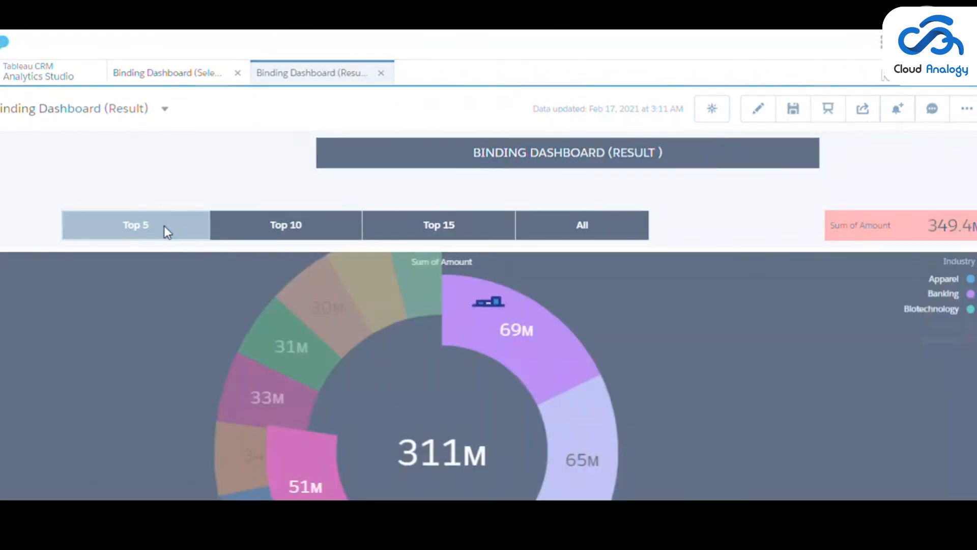
# Present the result dashboard full screen and view the donut chart for Top 10, Top 15 and All
pyautogui.click(828, 108)
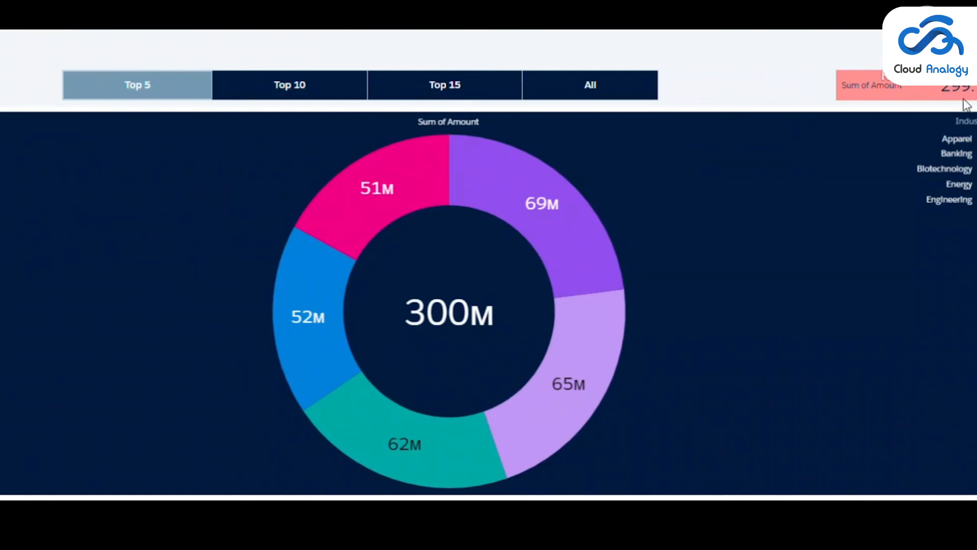
pyautogui.click(291, 89)
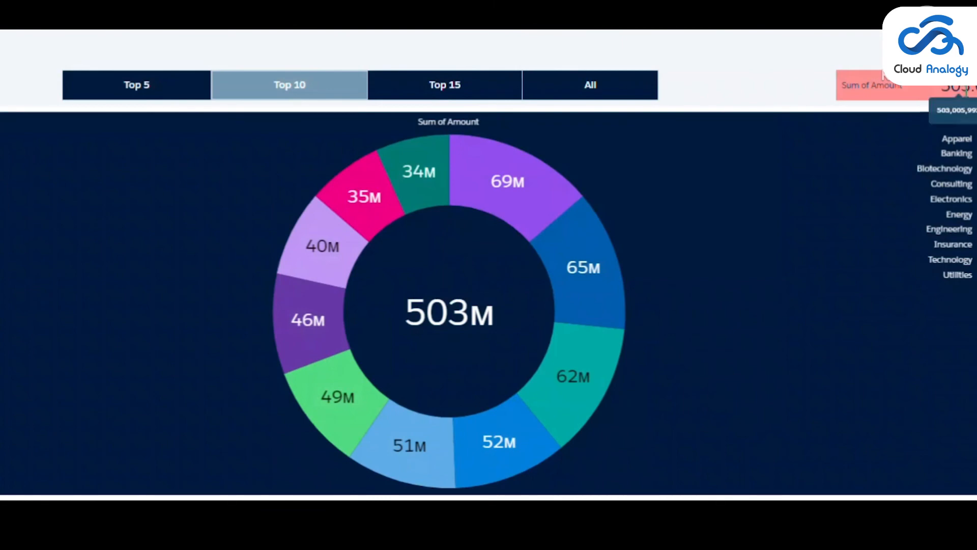
pyautogui.click(439, 94)
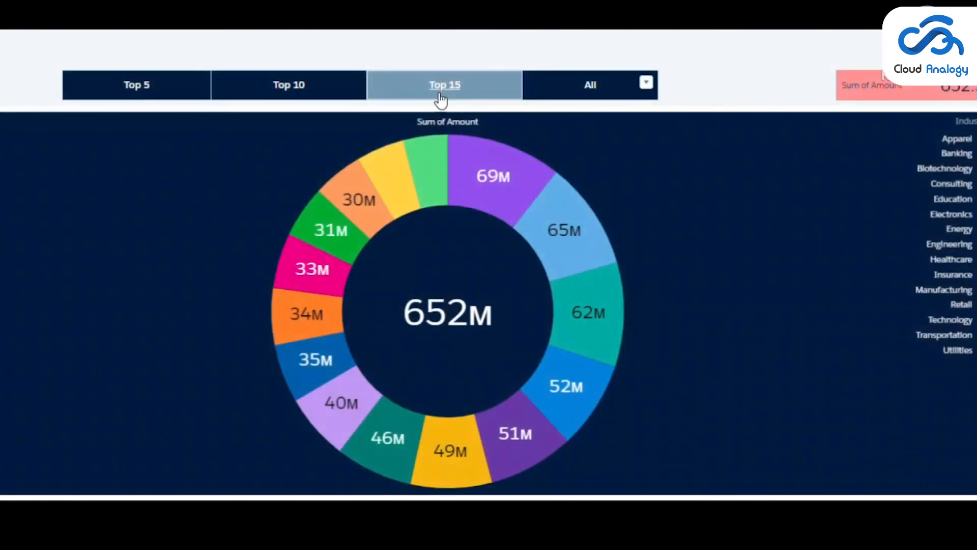
pyautogui.click(621, 90)
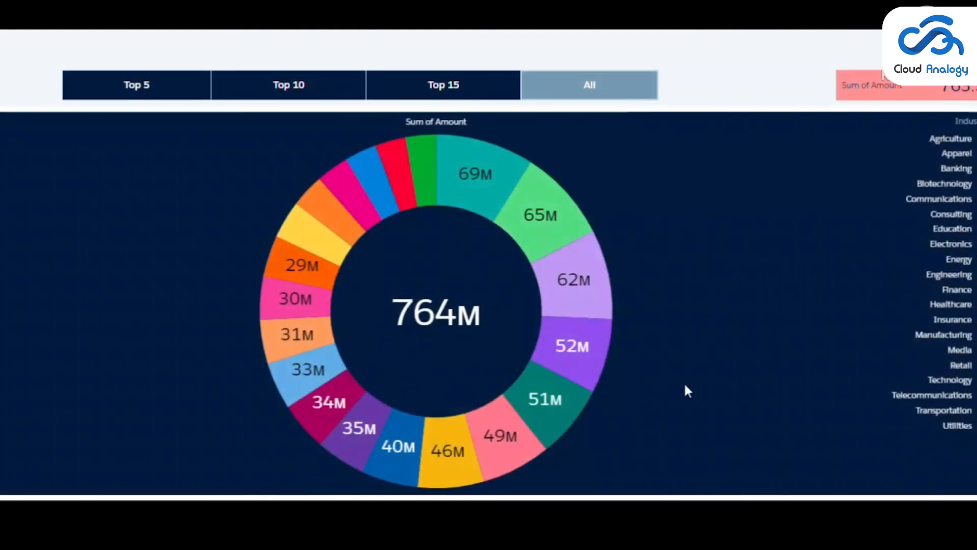